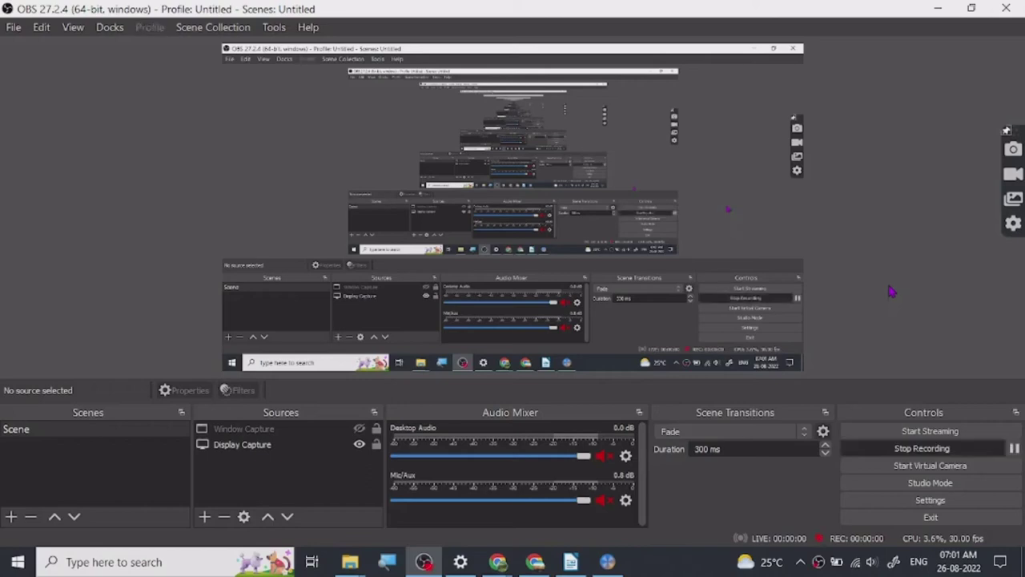
Switch to WEBINAR TOPICS.odt in LibreOffice Writer and add the line "GOOGLE FORMS – CONTACT US, PAYMENT FORM" on the last page
{"action": "left_click", "coordinate": [938, 8]}
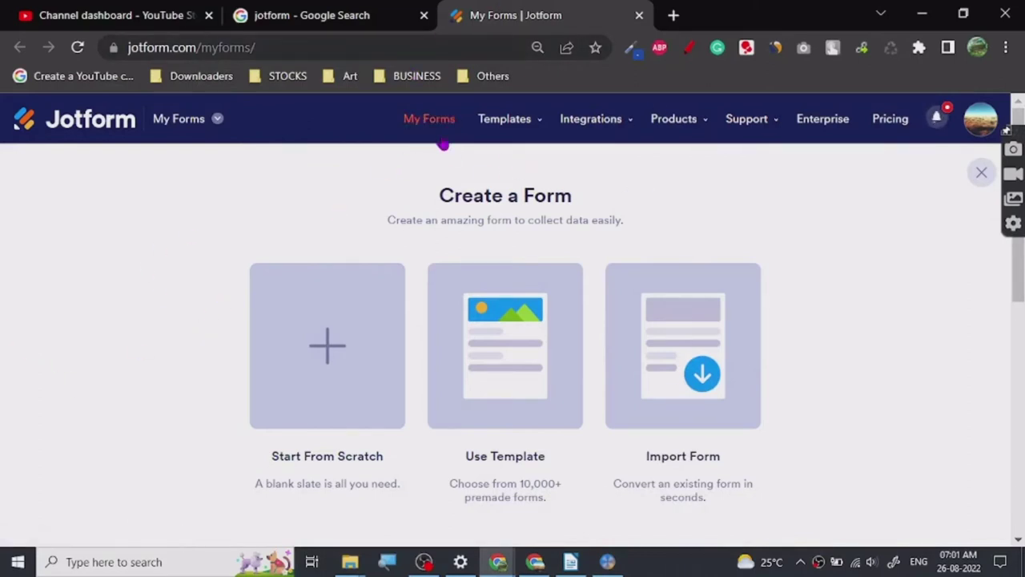
{"action": "left_click", "coordinate": [571, 562]}
{"action": "scroll", "coordinate": [537, 175], "scroll_direction": "down", "scroll_amount": 3}
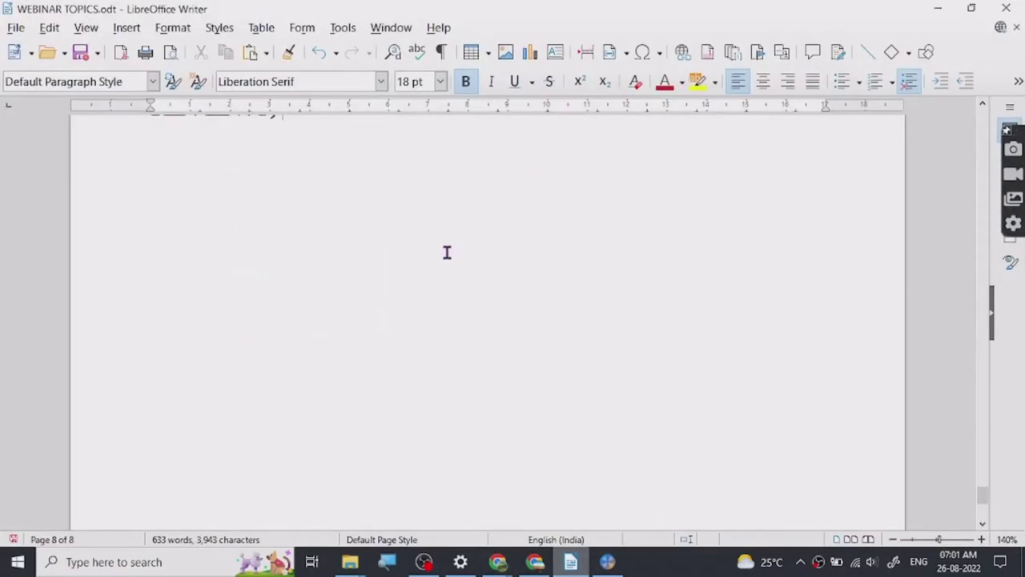
{"action": "left_click", "coordinate": [393, 229]}
{"action": "type", "text": "cus"}
{"action": "key", "text": "BackSpace"}
{"action": "key", "text": "BackSpace"}
{"action": "key", "text": "BackSpace"}
{"action": "type", "text": "GOO"}
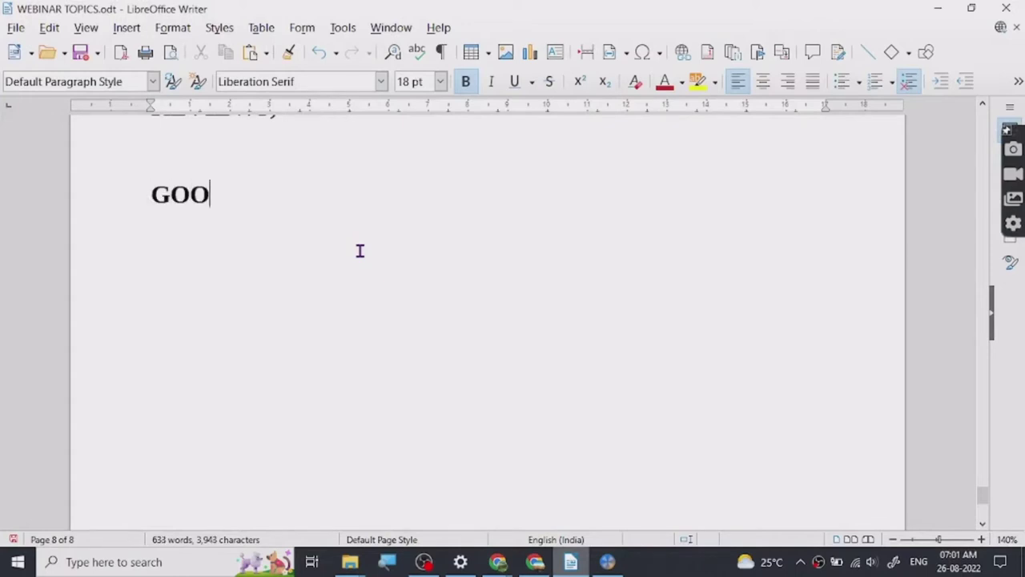
{"action": "type", "text": "GLE FORM"}
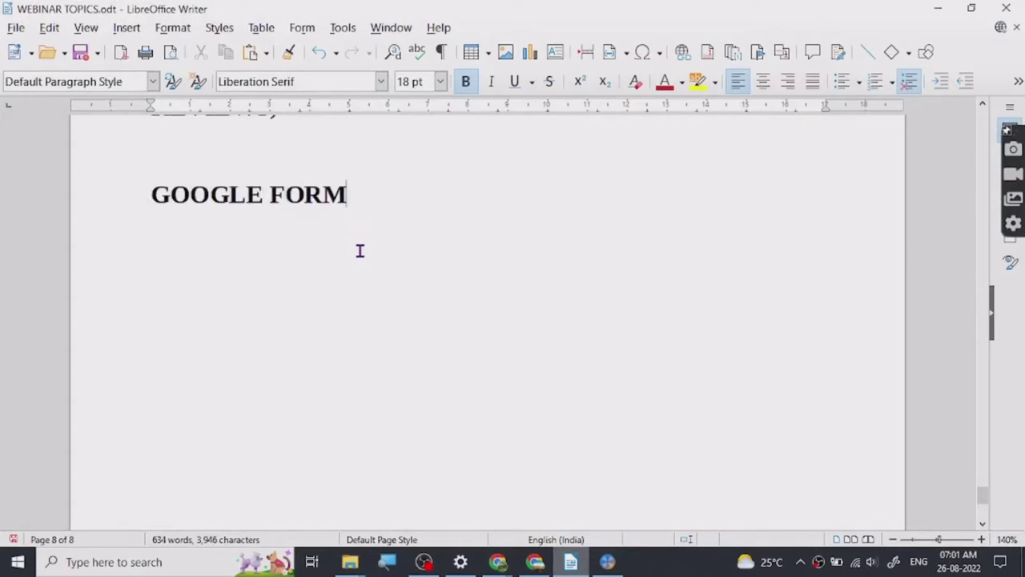
{"action": "type", "text": "S -"}
{"action": "type", "text": "CO"}
{"action": "type", "text": "NTACT US,"}
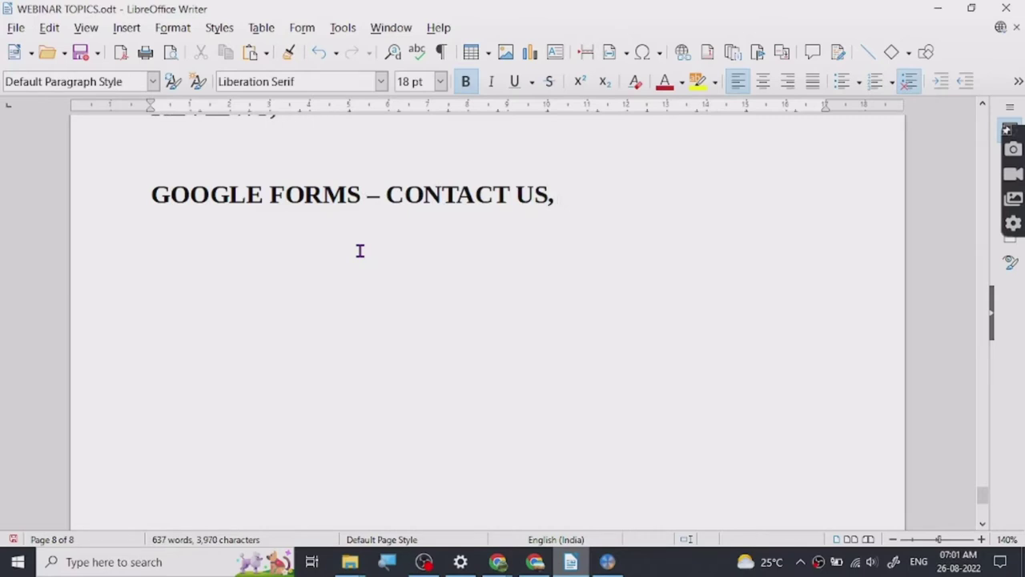
{"action": "type", "text": " PAYM"}
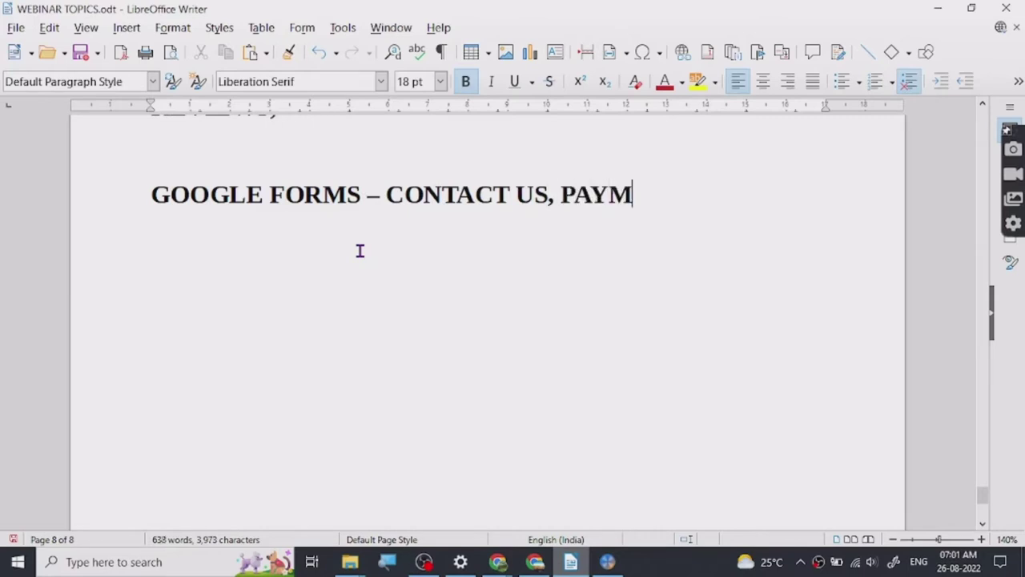
{"action": "type", "text": "ENT FORM"}
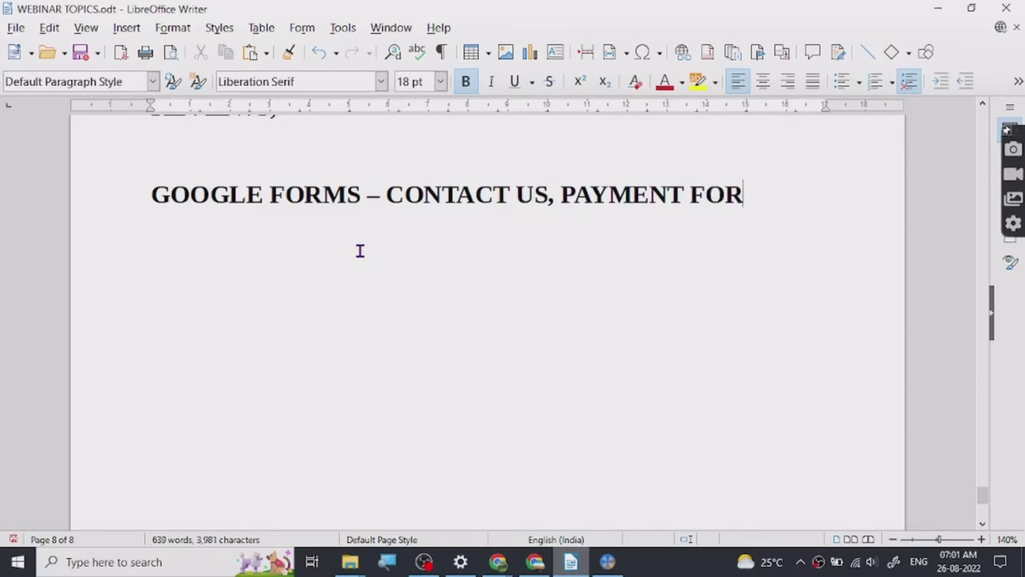
Switch to Chrome and search Google for "GOOGLE FORM" in a new tab
{"action": "left_click", "coordinate": [938, 8]}
{"action": "key", "text": "ctrl+t"}
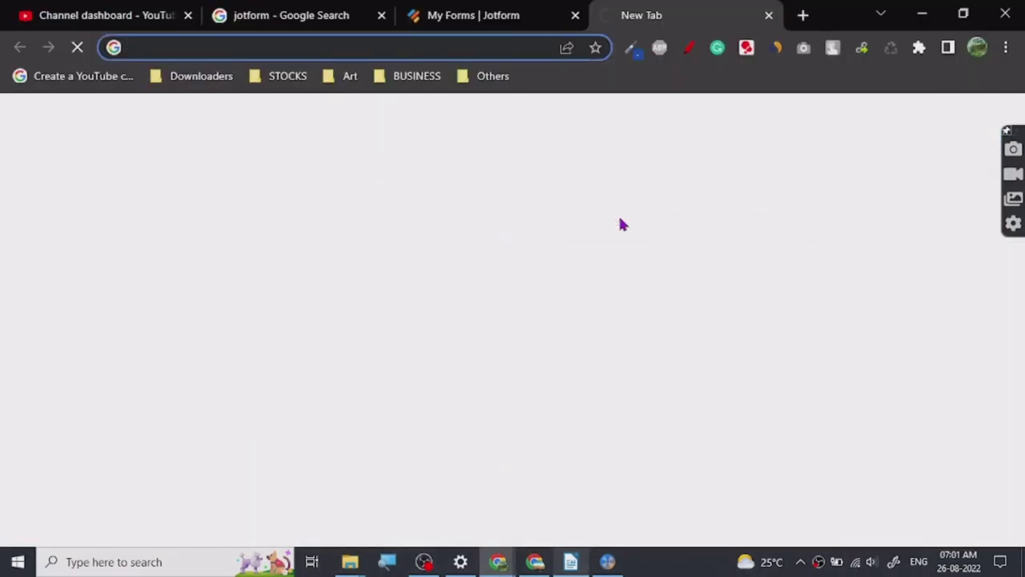
{"action": "type", "text": "GOOGLE"}
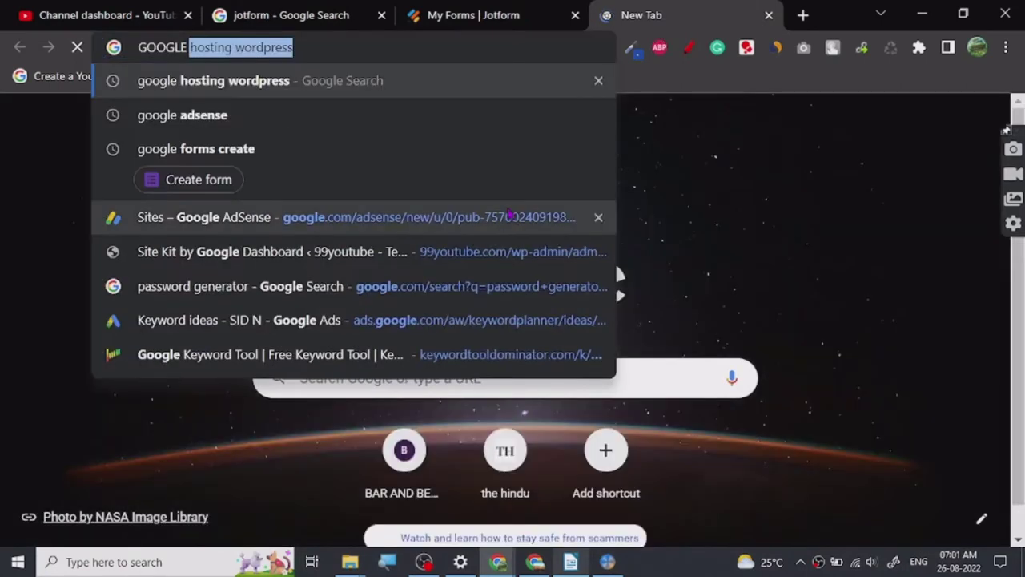
{"action": "type", "text": " FORM"}
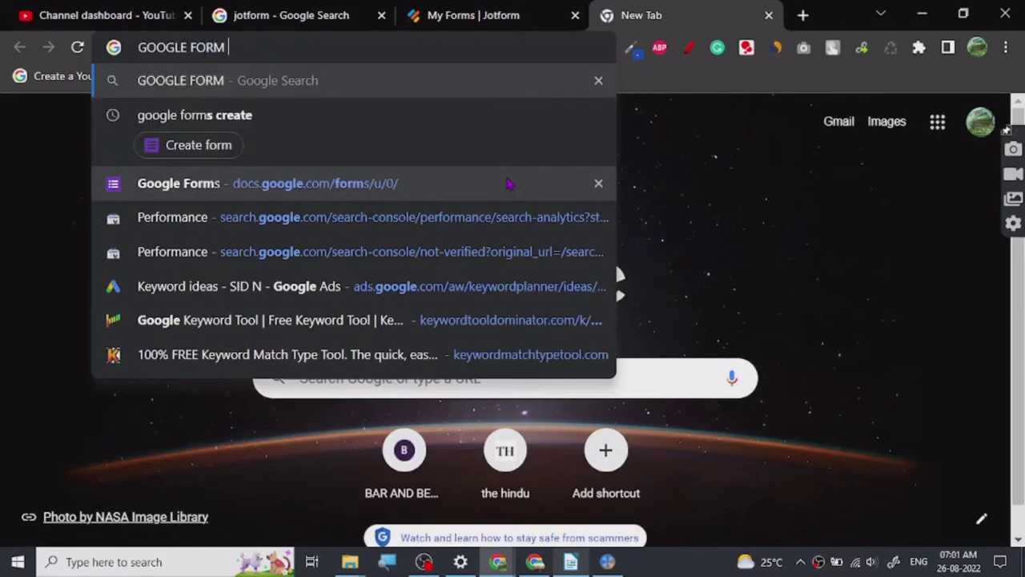
{"action": "key", "text": "Return"}
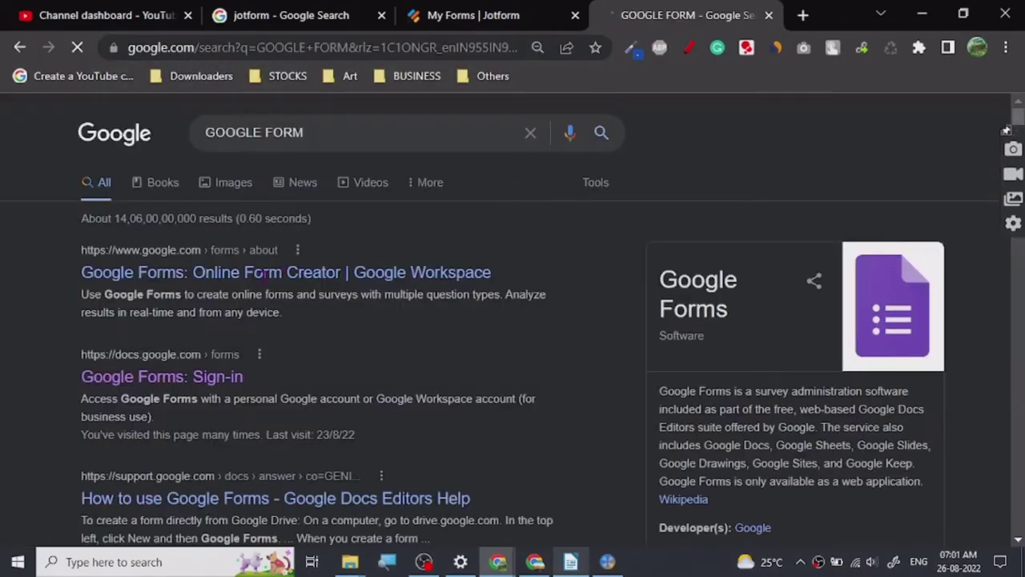
{"action": "scroll", "coordinate": [659, 229], "scroll_direction": "down", "scroll_amount": 3}
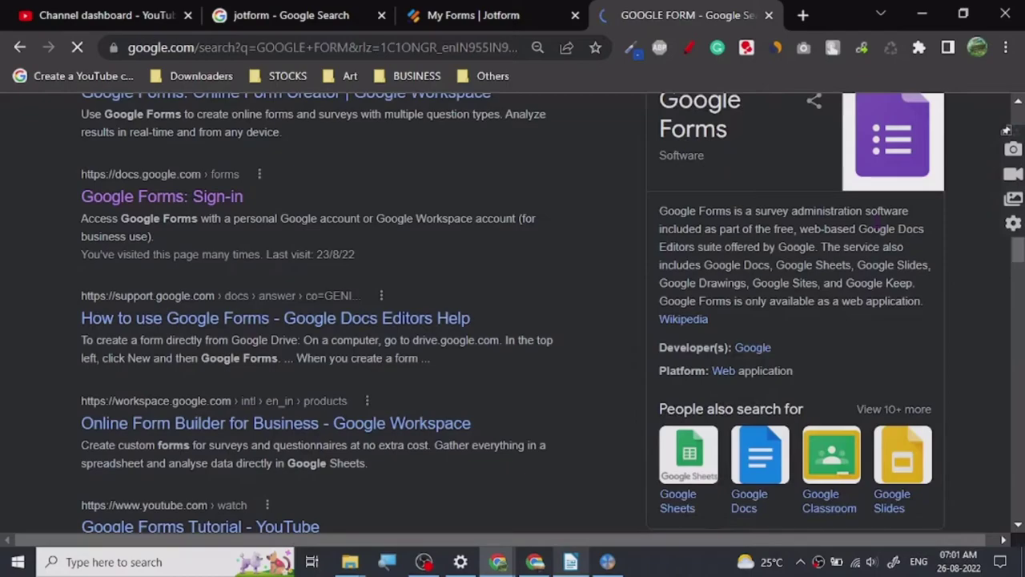
Switch to LibreOffice Writer, append ", SURVEY FORMS" to the Google Forms line, and return to Chrome
{"action": "left_click", "coordinate": [571, 562]}
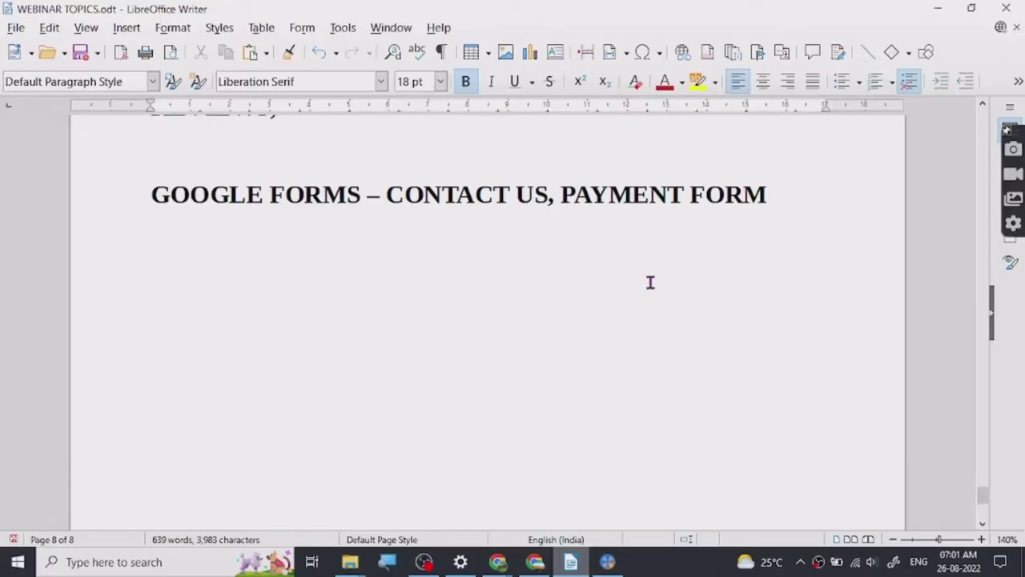
{"action": "type", "text": ", SURVEY FORMS"}
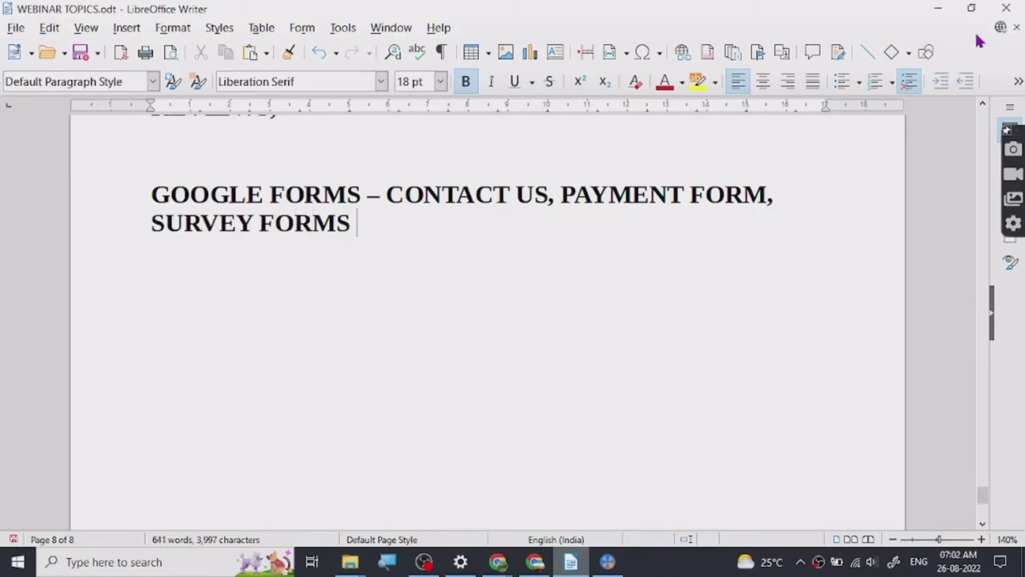
{"action": "left_click", "coordinate": [938, 8]}
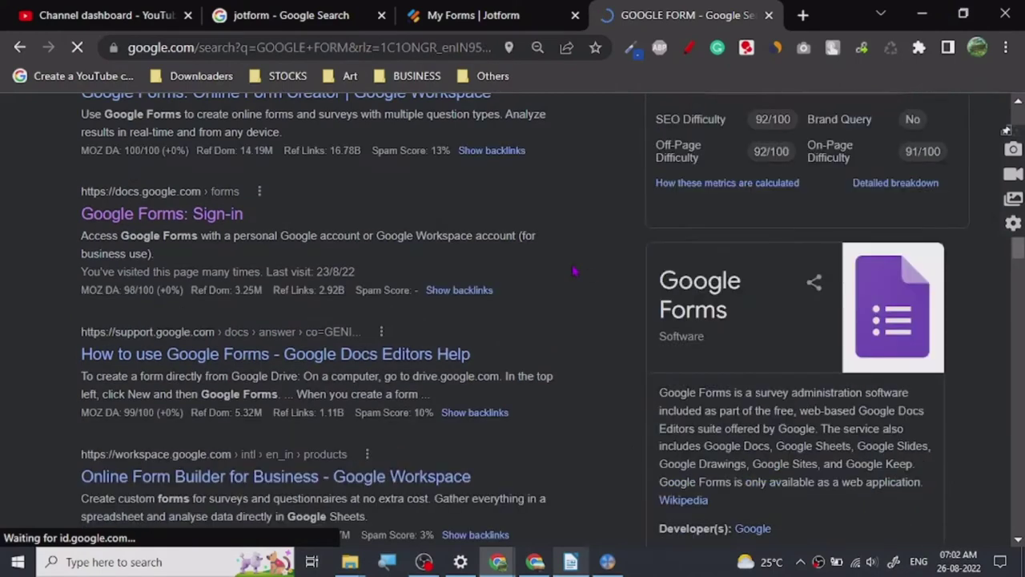
Open the "Google Forms: Sign-in" search result in a new tab and create a blank form
{"action": "scroll", "coordinate": [574, 271], "scroll_direction": "up", "scroll_amount": 3}
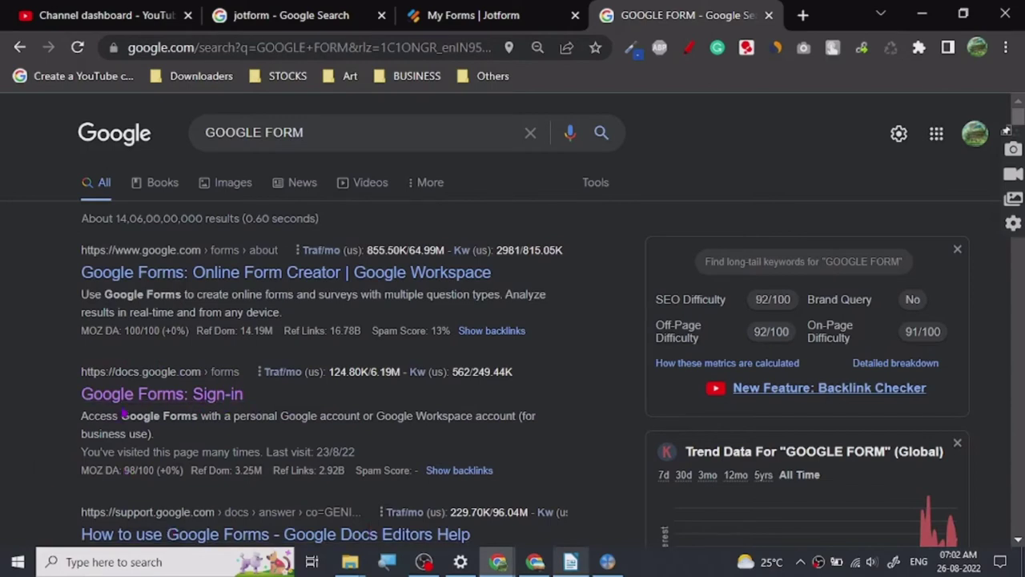
{"action": "right_click", "coordinate": [120, 396]}
{"action": "left_click", "coordinate": [152, 171]}
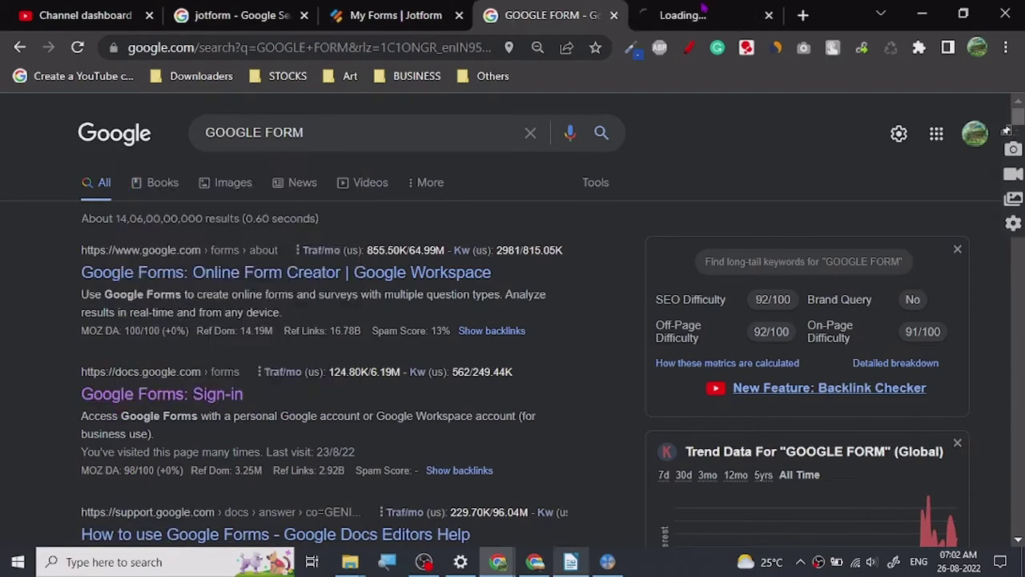
{"action": "left_click", "coordinate": [697, 9]}
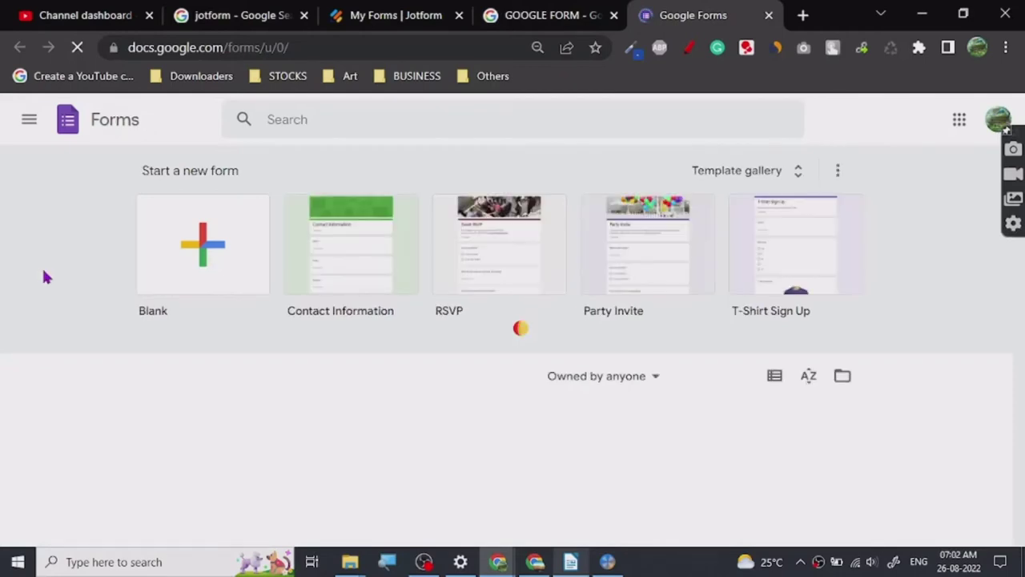
{"action": "left_click", "coordinate": [454, 268]}
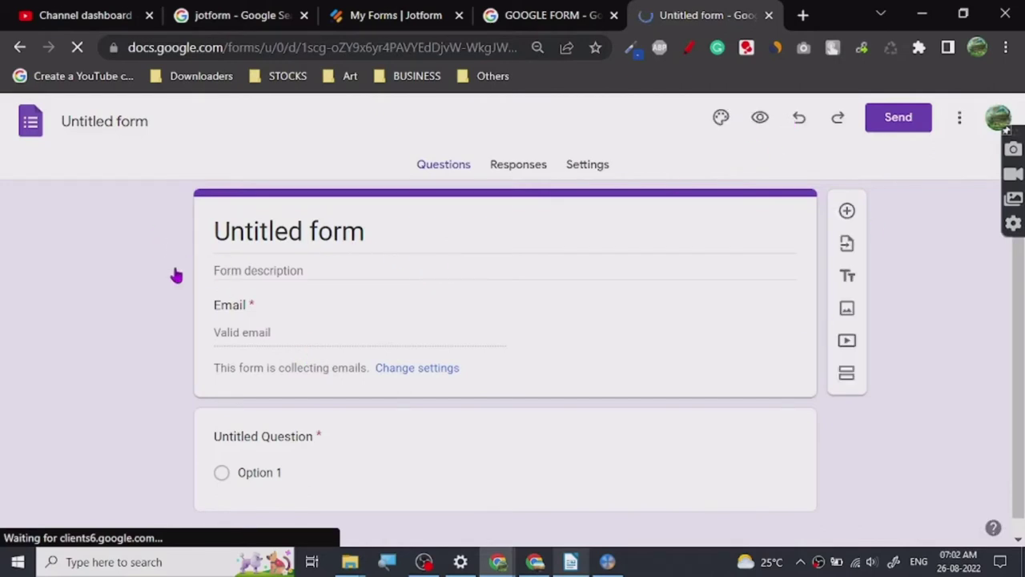
Set the form's title to "SAMPLE FORM"
{"action": "left_click", "coordinate": [353, 231]}
{"action": "key", "text": "ctrl+a"}
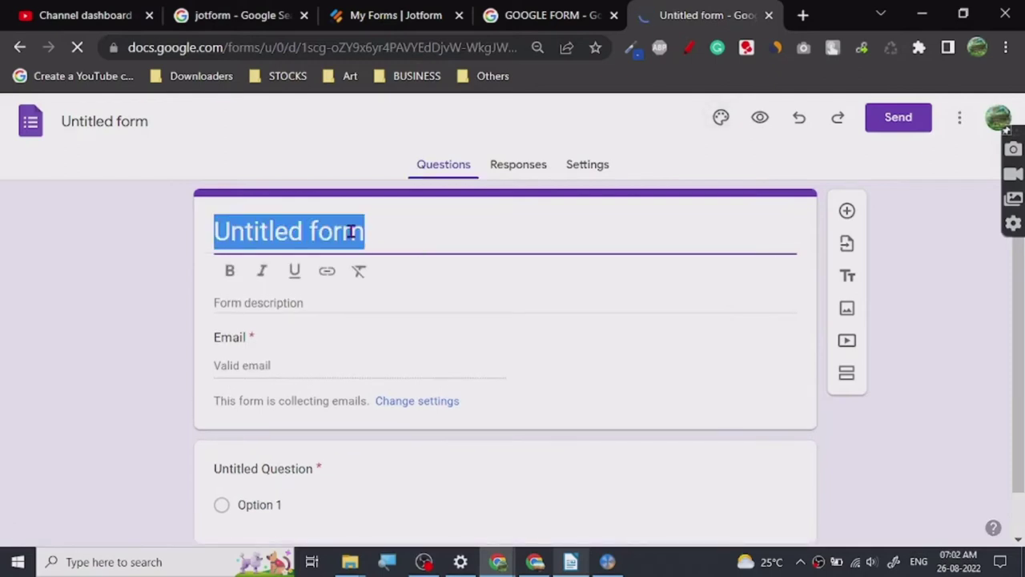
{"action": "type", "text": "S"}
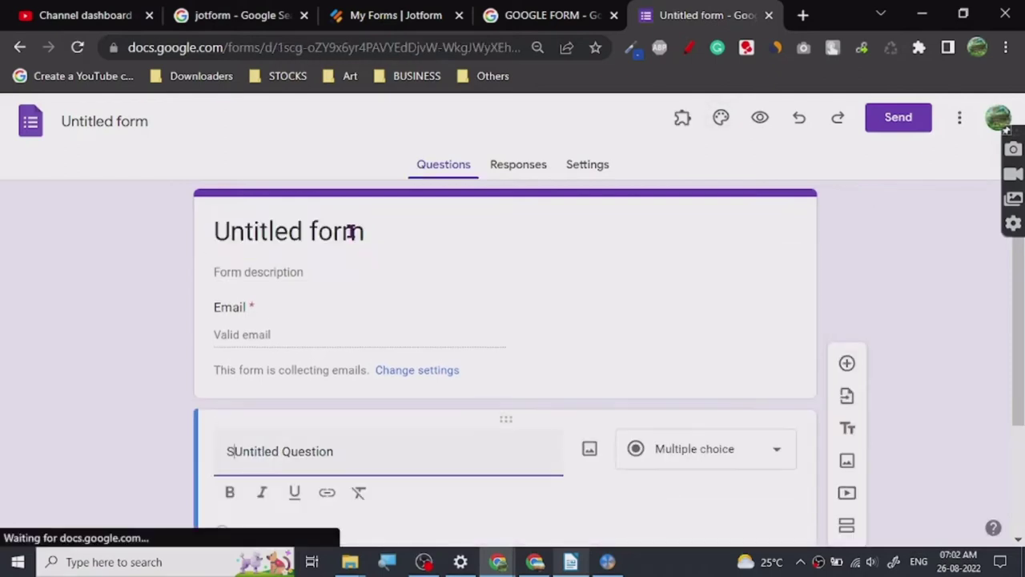
{"action": "left_click", "coordinate": [350, 232]}
{"action": "key", "text": "ctrl+a"}
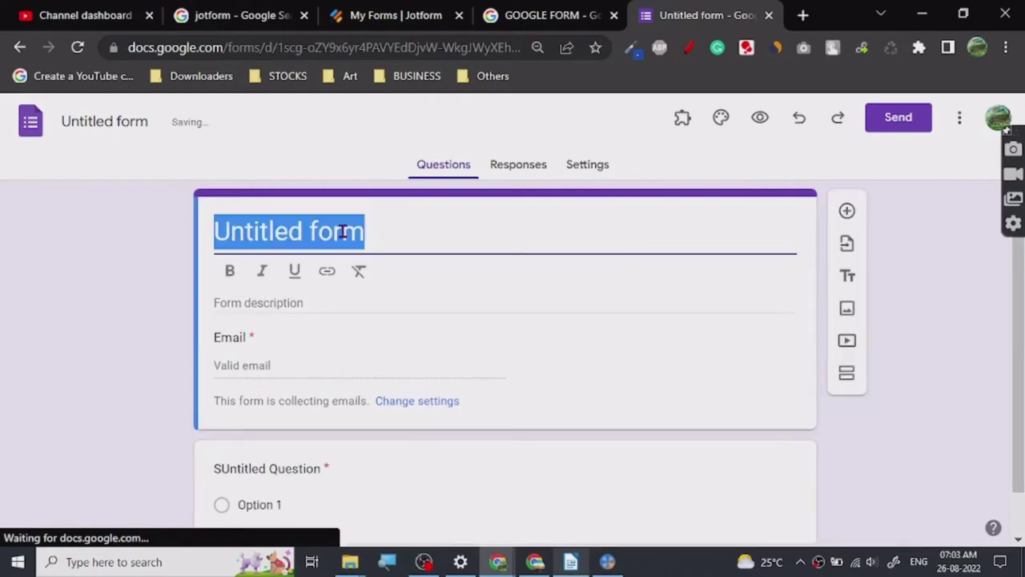
{"action": "type", "text": "SAMPLE"}
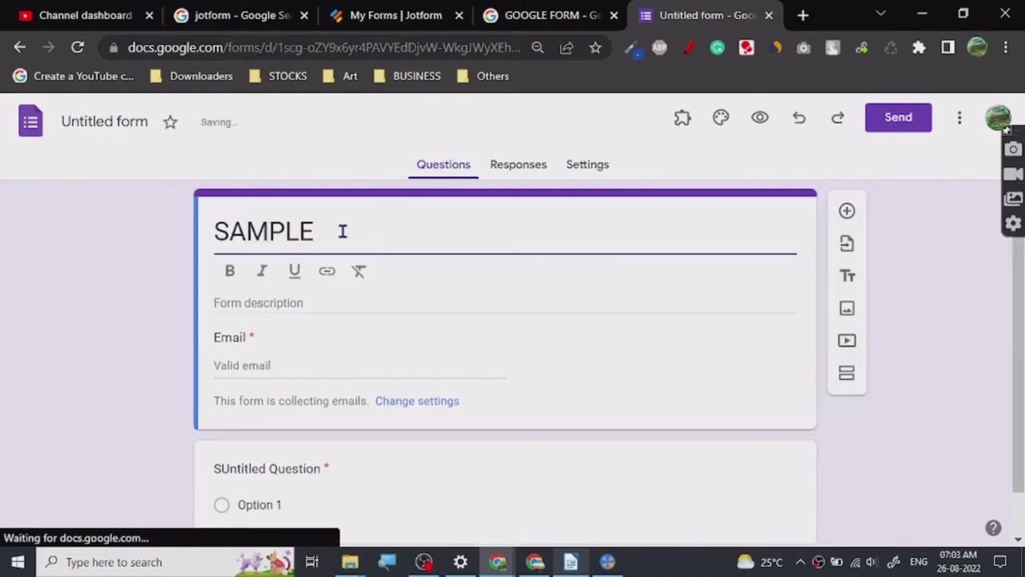
{"action": "type", "text": " FORM"}
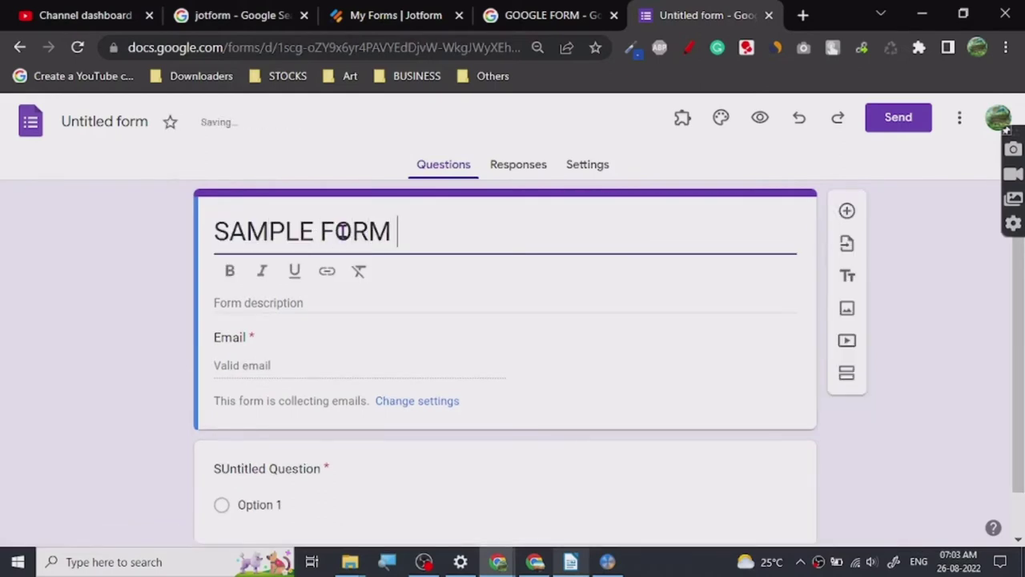
{"action": "left_click", "coordinate": [89, 264]}
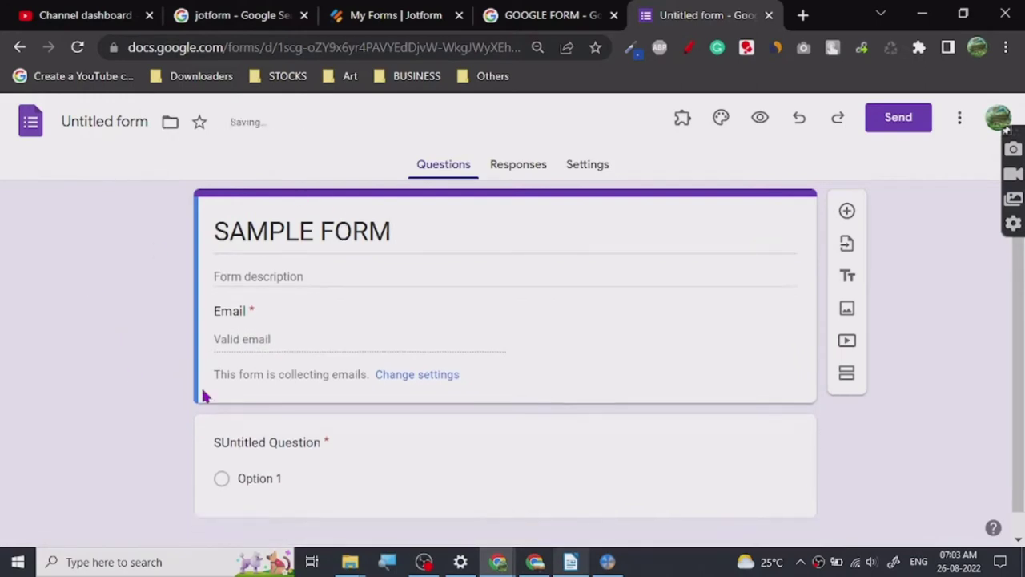
Select the form's first question and review the full list of available question types without changing its type
{"action": "scroll", "coordinate": [798, 439], "scroll_direction": "down", "scroll_amount": 1}
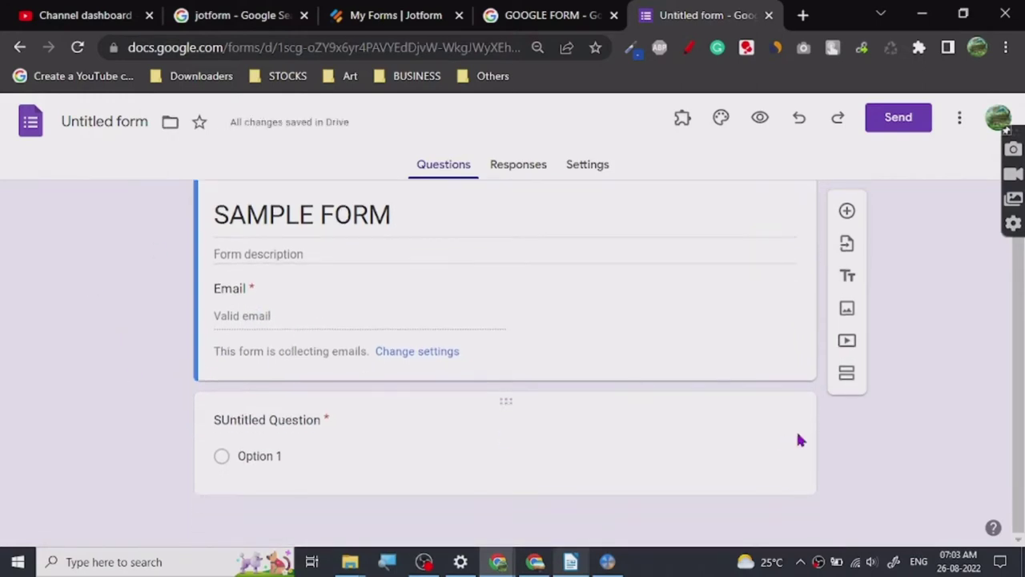
{"action": "left_click", "coordinate": [713, 415]}
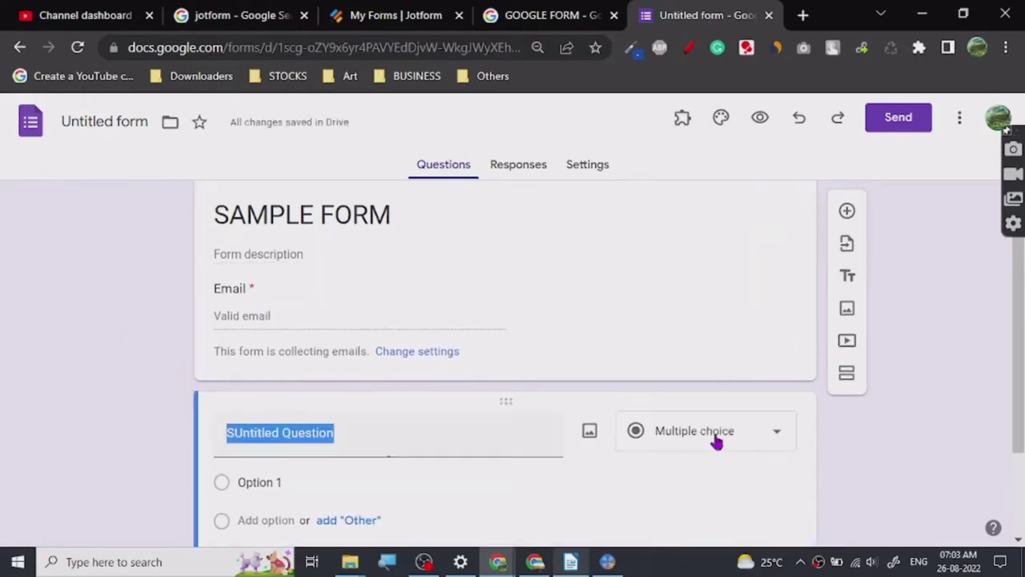
{"action": "left_click", "coordinate": [766, 440]}
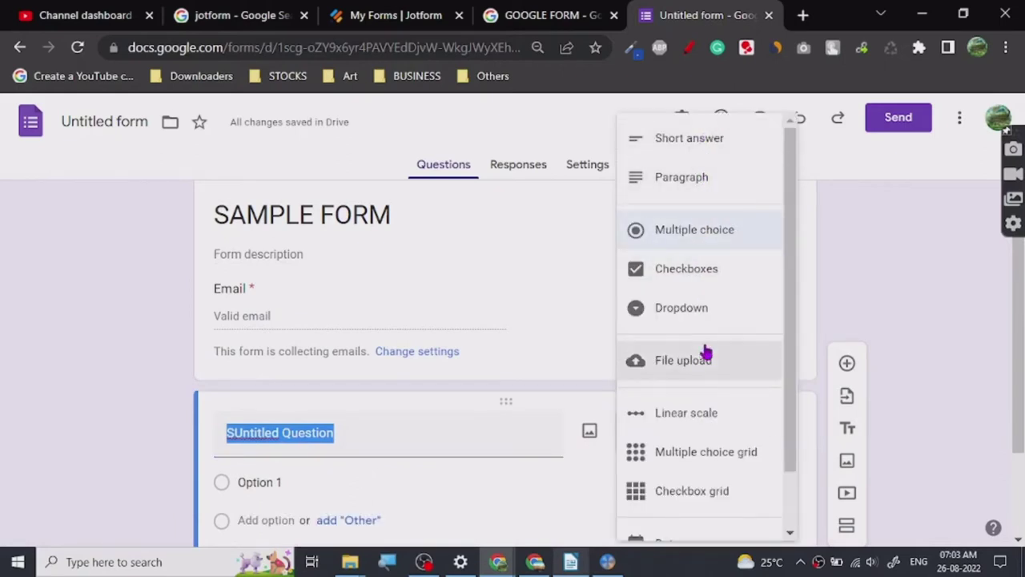
{"action": "scroll", "coordinate": [727, 254], "scroll_direction": "down", "scroll_amount": 2}
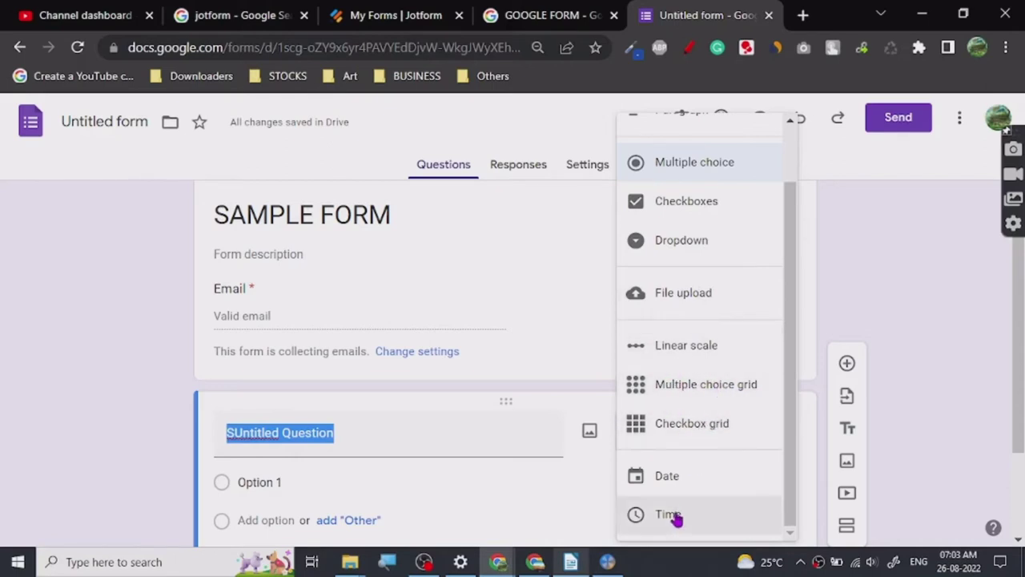
{"action": "scroll", "coordinate": [685, 358], "scroll_direction": "up", "scroll_amount": 2}
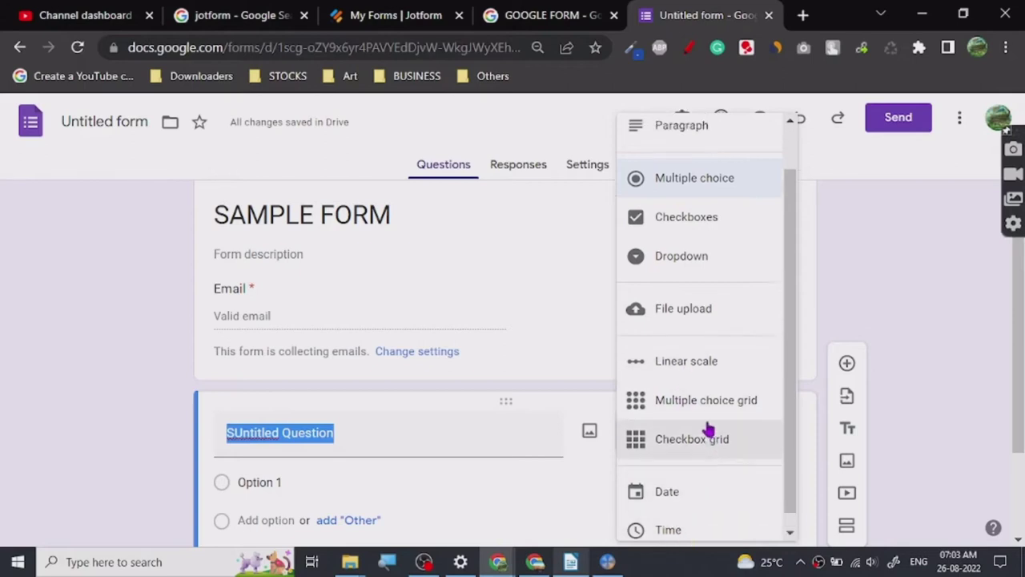
{"action": "left_click", "coordinate": [895, 301]}
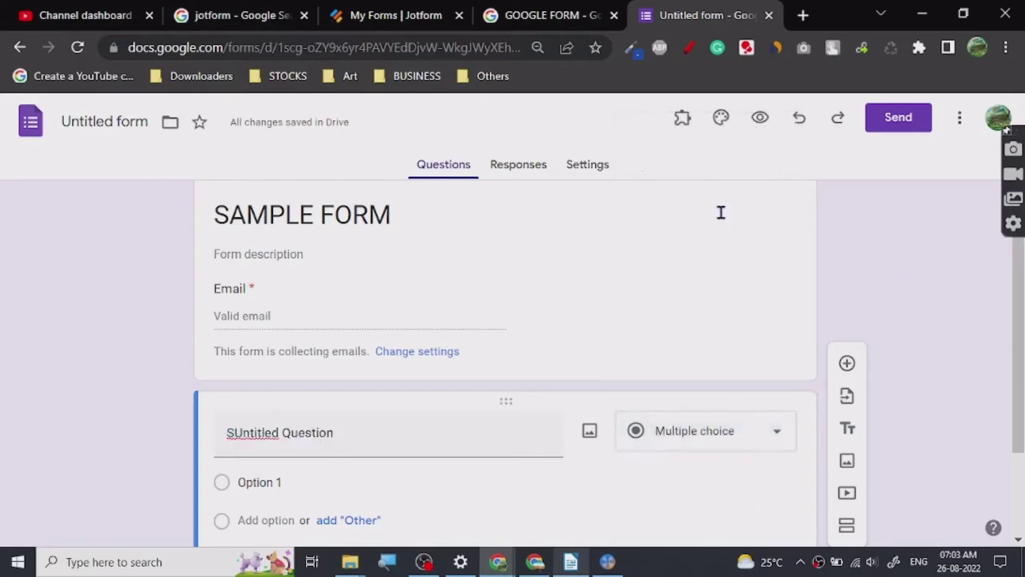
Rename the untitled form file to match its title, "SAMPLE FORM"
{"action": "scroll", "coordinate": [515, 291], "scroll_direction": "down", "scroll_amount": 2}
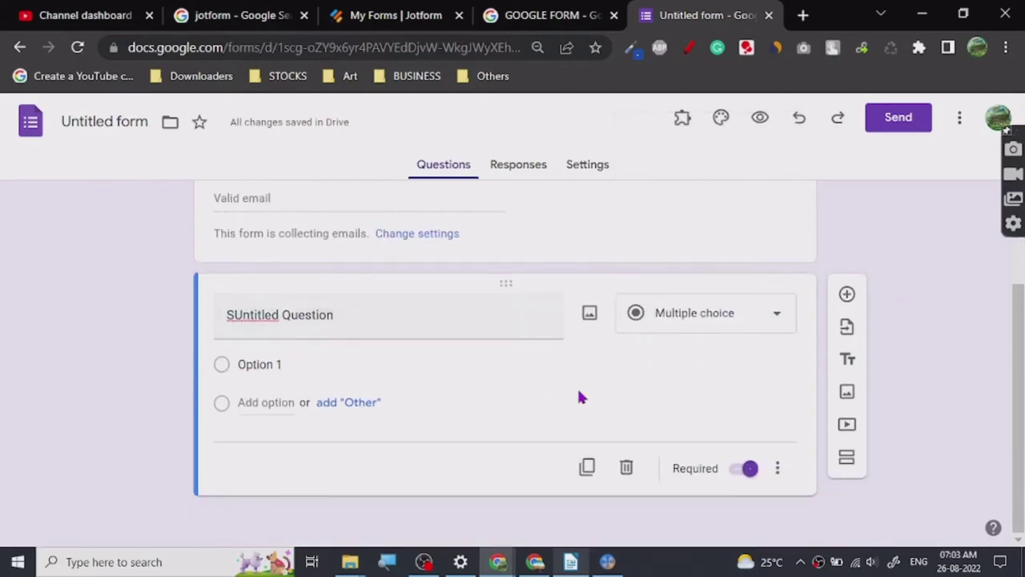
{"action": "scroll", "coordinate": [580, 393], "scroll_direction": "up", "scroll_amount": 2}
{"action": "scroll", "coordinate": [574, 353], "scroll_direction": "down", "scroll_amount": 1}
{"action": "scroll", "coordinate": [545, 312], "scroll_direction": "up", "scroll_amount": 2}
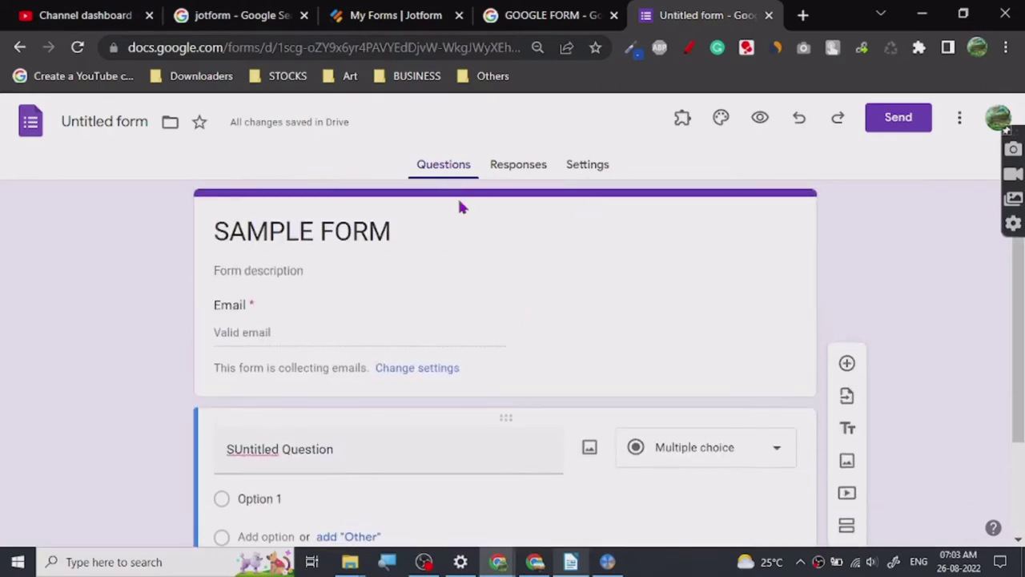
{"action": "left_click", "coordinate": [69, 120]}
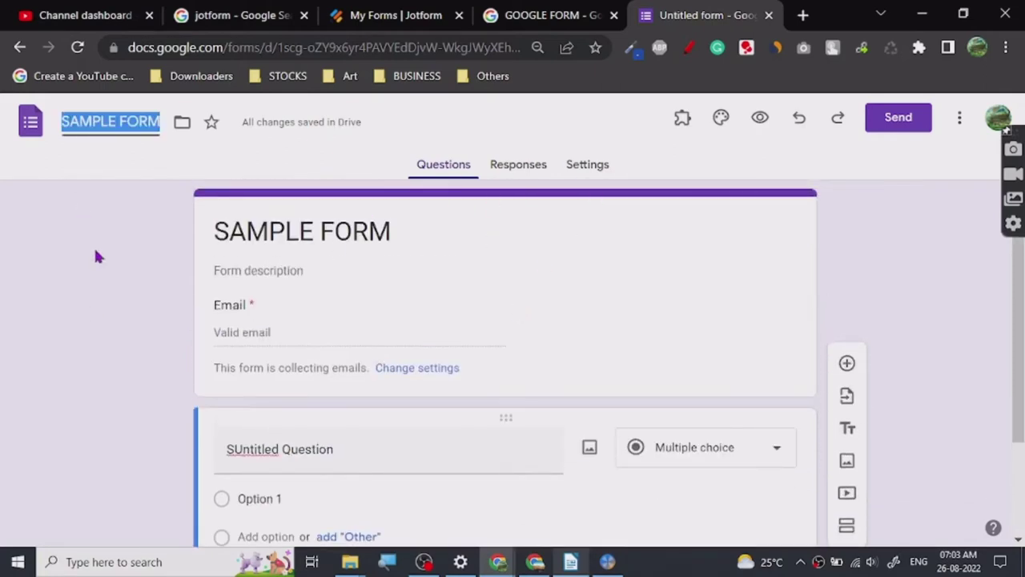
{"action": "left_click", "coordinate": [147, 367]}
{"action": "scroll", "coordinate": [320, 316], "scroll_direction": "down", "scroll_amount": 2}
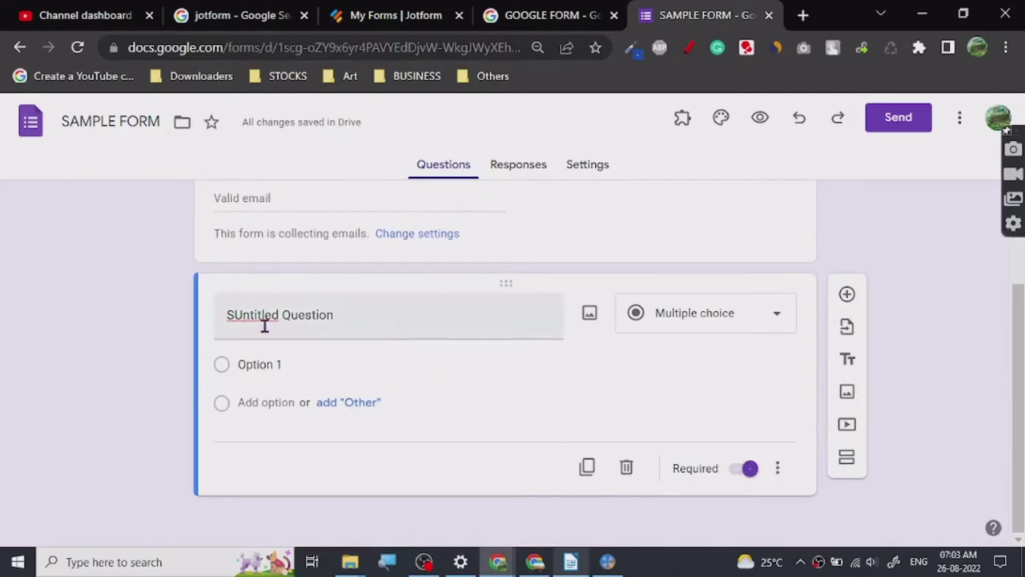
Replace the first question's text with "Q1"
{"action": "triple_click", "coordinate": [235, 313]}
{"action": "key", "text": "BackSpace"}
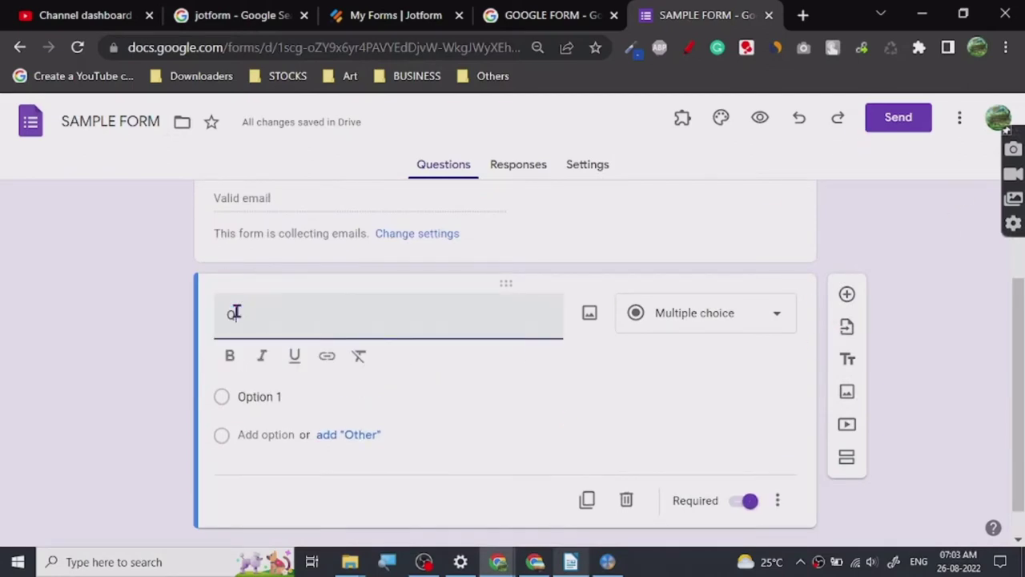
{"action": "type", "text": "Q1"}
{"action": "left_click", "coordinate": [79, 326]}
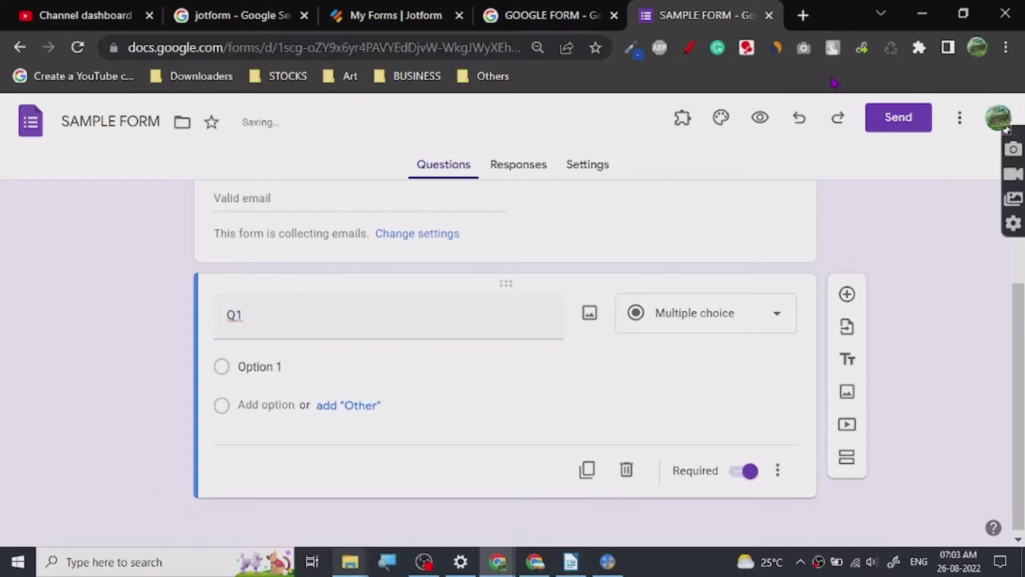
Preview SAMPLE FORM as a respondent would see it and return to the form editor
{"action": "left_click", "coordinate": [759, 121]}
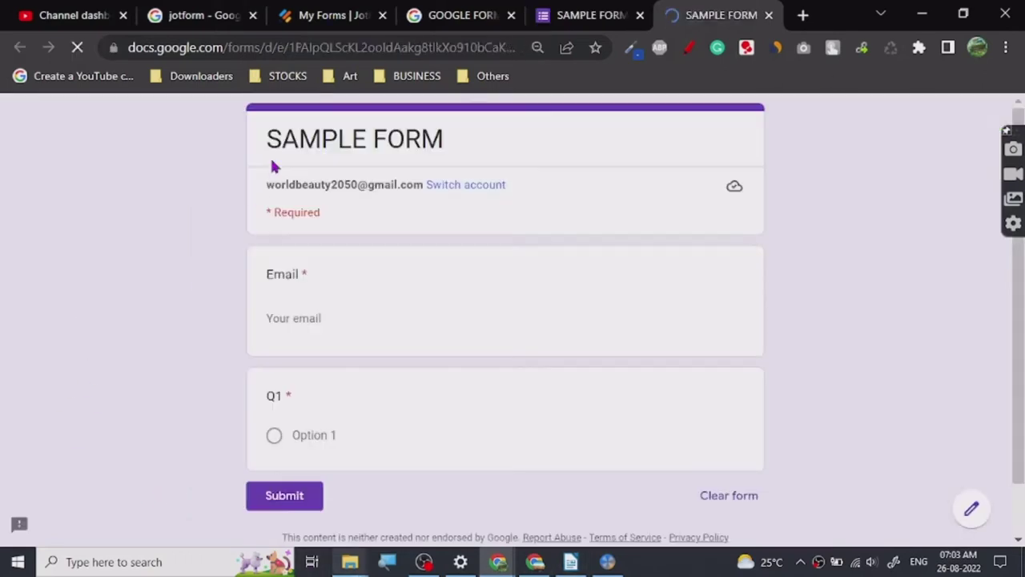
{"action": "scroll", "coordinate": [398, 332], "scroll_direction": "down", "scroll_amount": 2}
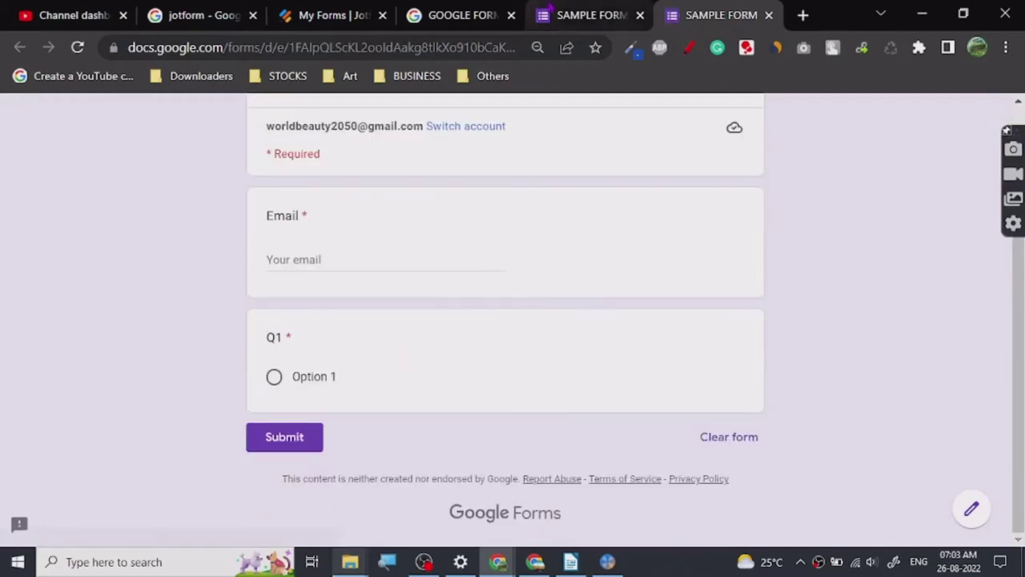
{"action": "left_click", "coordinate": [550, 10]}
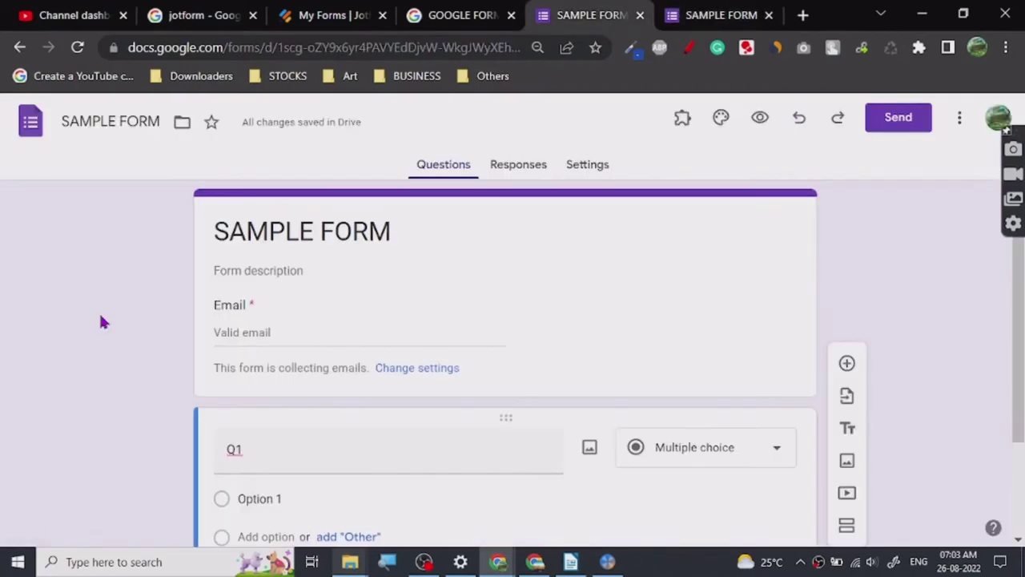
Check the form's settings page, return to its questions and look over the header and Q1
{"action": "left_click", "coordinate": [590, 167]}
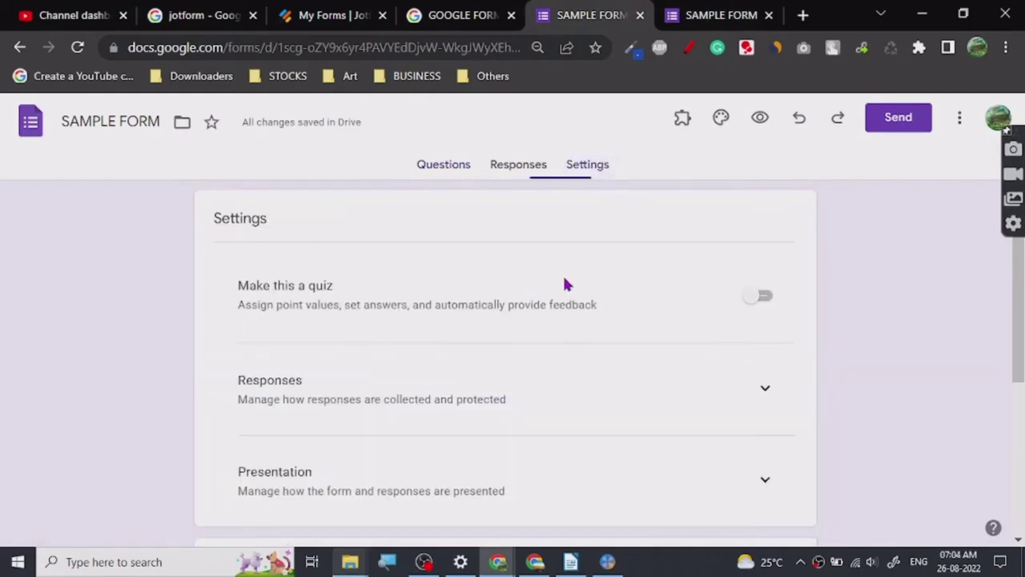
{"action": "left_click", "coordinate": [458, 170]}
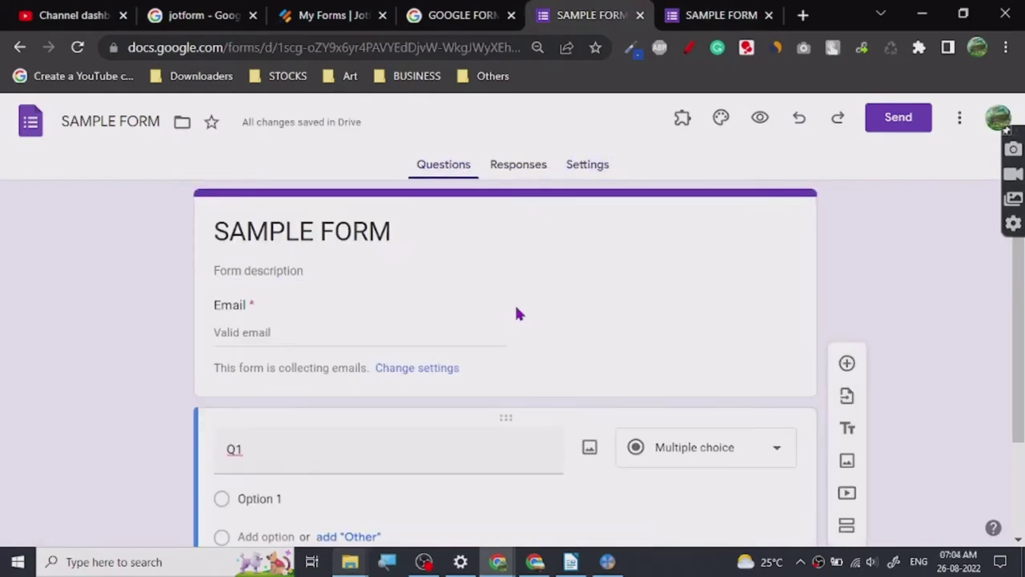
{"action": "scroll", "coordinate": [515, 312], "scroll_direction": "down", "scroll_amount": 2}
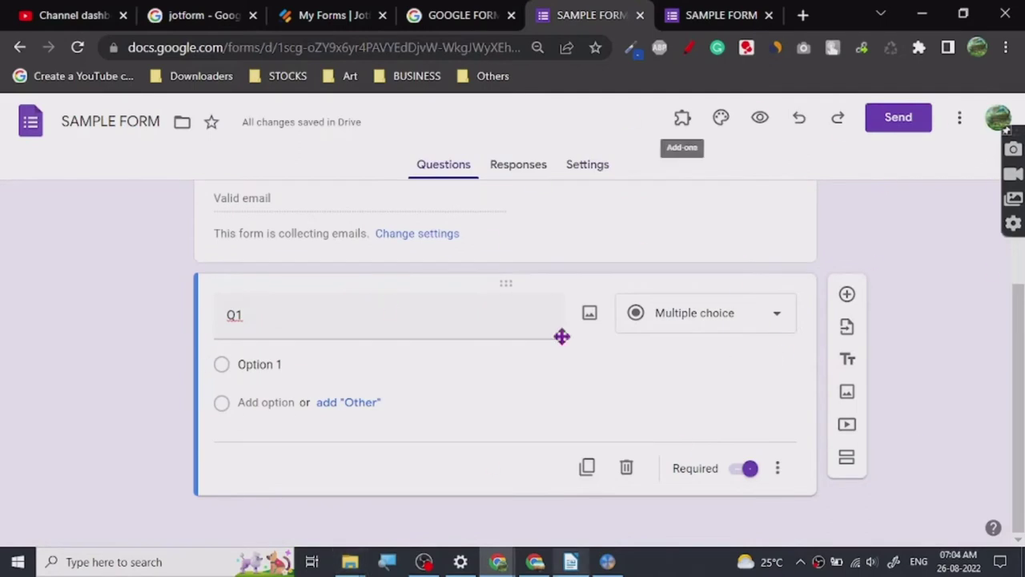
{"action": "scroll", "coordinate": [508, 392], "scroll_direction": "up", "scroll_amount": 2}
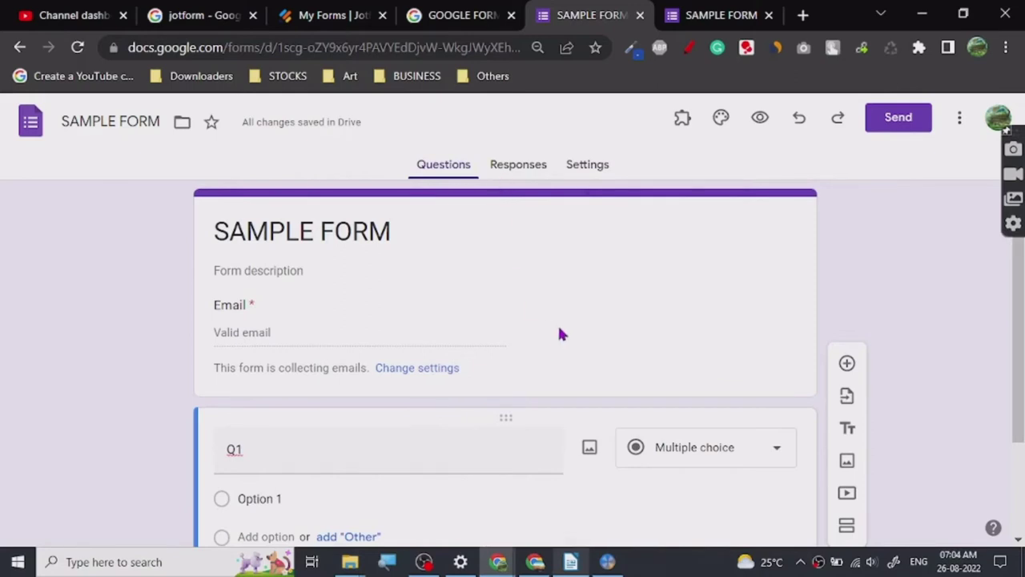
{"action": "scroll", "coordinate": [396, 381], "scroll_direction": "down", "scroll_amount": 2}
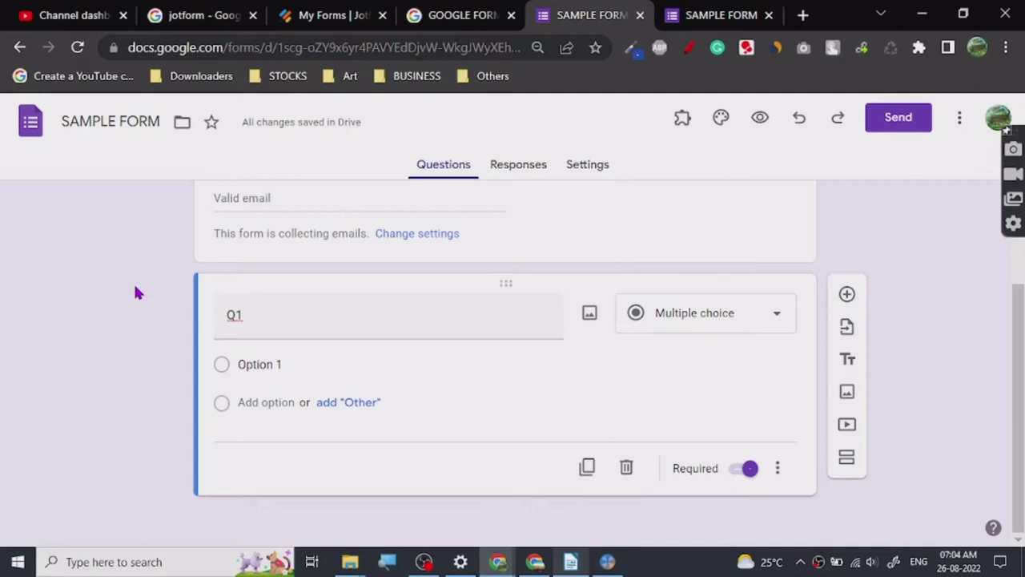
{"action": "scroll", "coordinate": [134, 291], "scroll_direction": "up", "scroll_amount": 2}
{"action": "scroll", "coordinate": [264, 297], "scroll_direction": "down", "scroll_amount": 1}
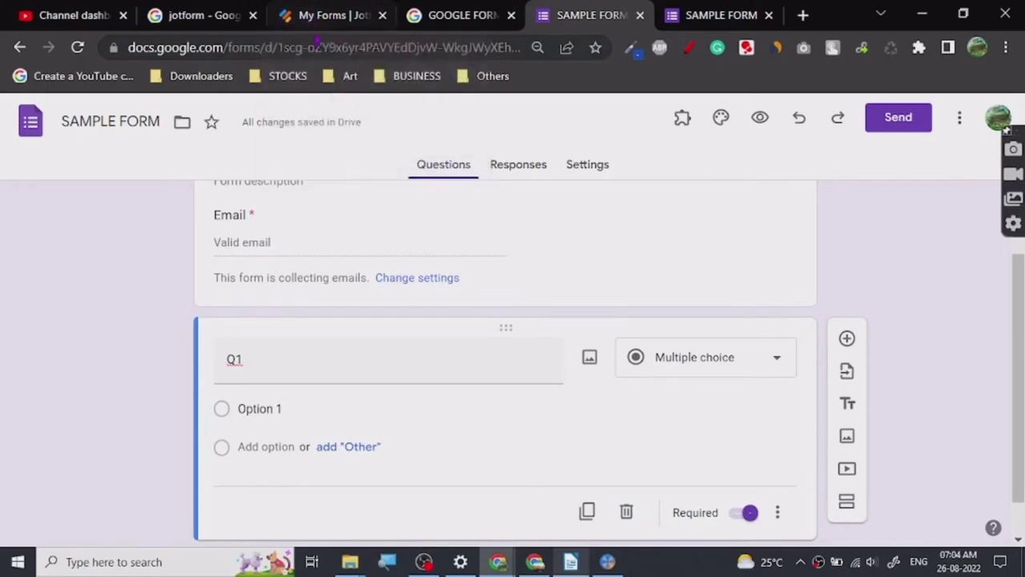
Switch to Jotform, view the layout choices for a form started from scratch, and return to the form creation options
{"action": "left_click", "coordinate": [315, 15]}
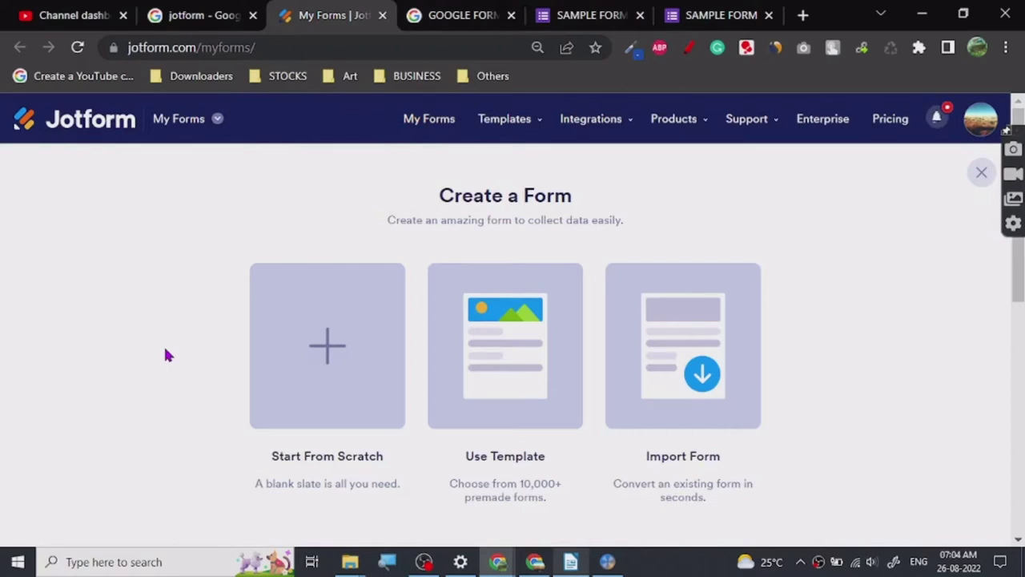
{"action": "scroll", "coordinate": [165, 352], "scroll_direction": "down", "scroll_amount": 1}
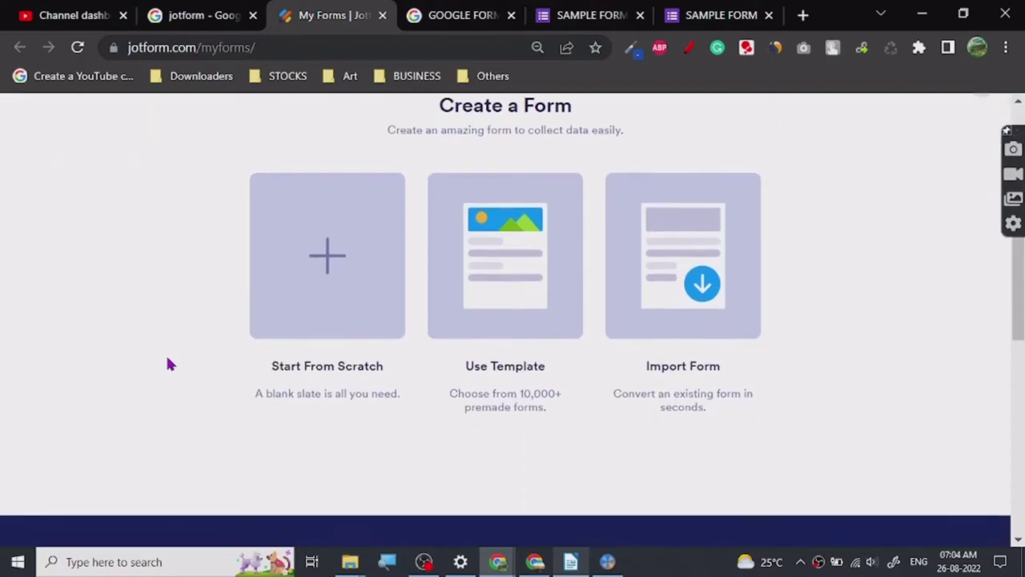
{"action": "scroll", "coordinate": [166, 353], "scroll_direction": "up", "scroll_amount": 1}
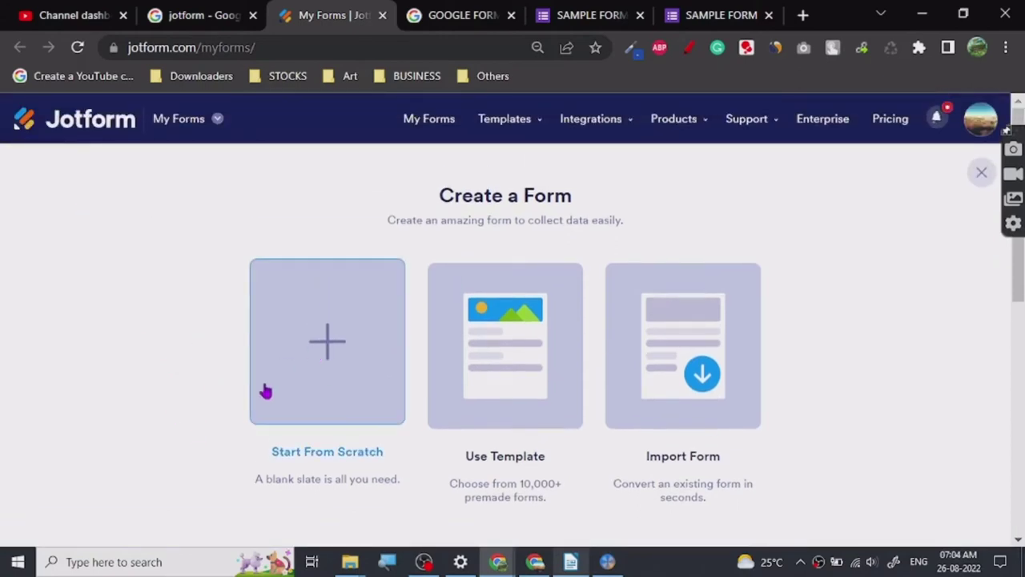
{"action": "left_click", "coordinate": [301, 370]}
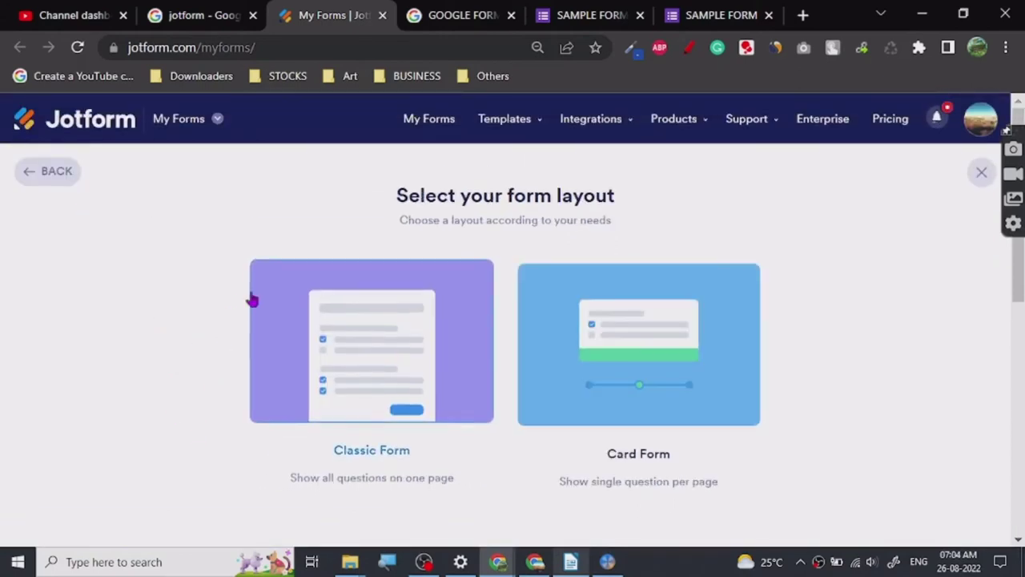
{"action": "left_click", "coordinate": [42, 171]}
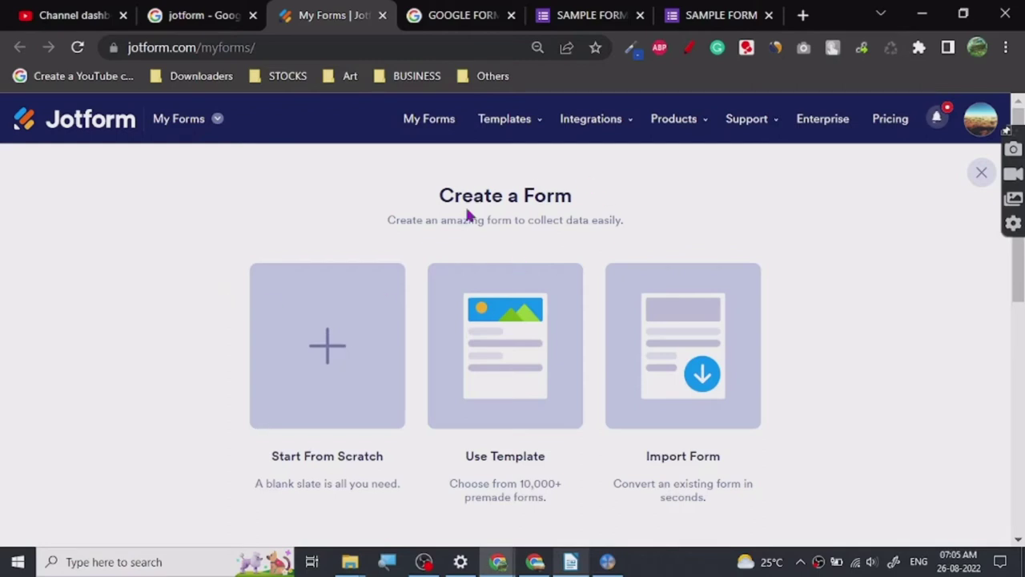
Browse Jotform's form templates and create a form from the Product Order Form template
{"action": "mouse_move", "coordinate": [511, 137]}
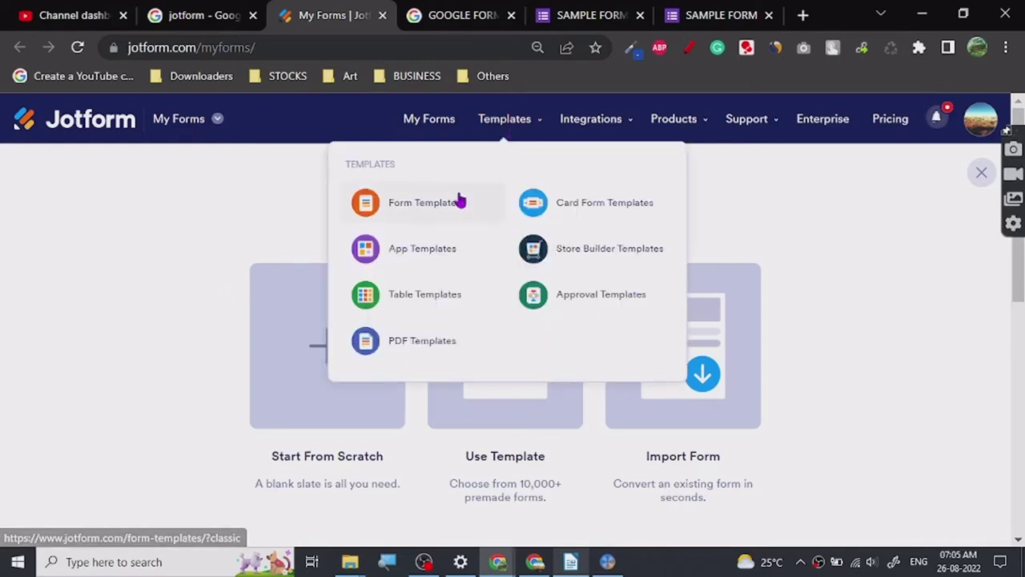
{"action": "left_click", "coordinate": [460, 202]}
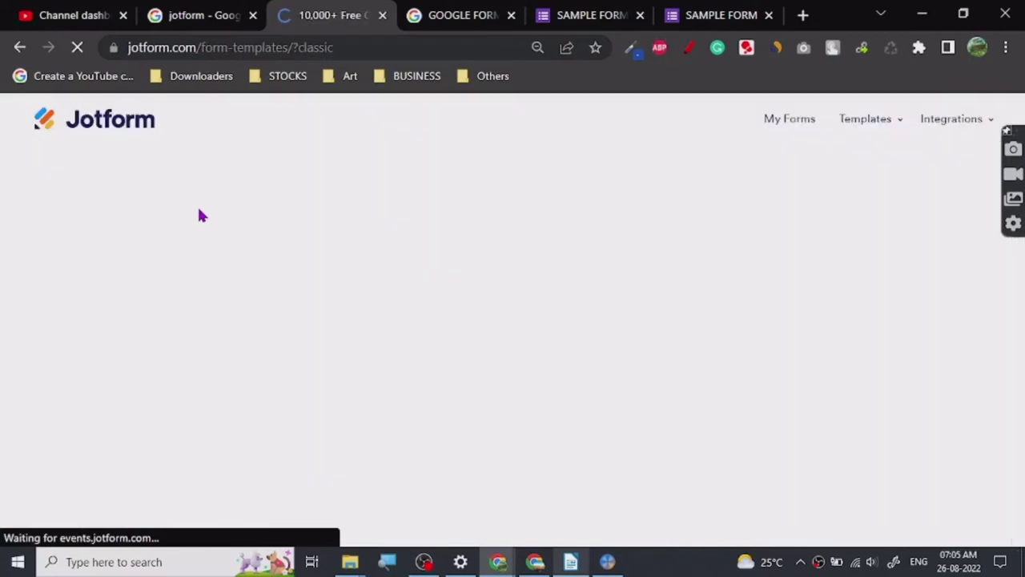
{"action": "scroll", "coordinate": [477, 356], "scroll_direction": "down", "scroll_amount": 5}
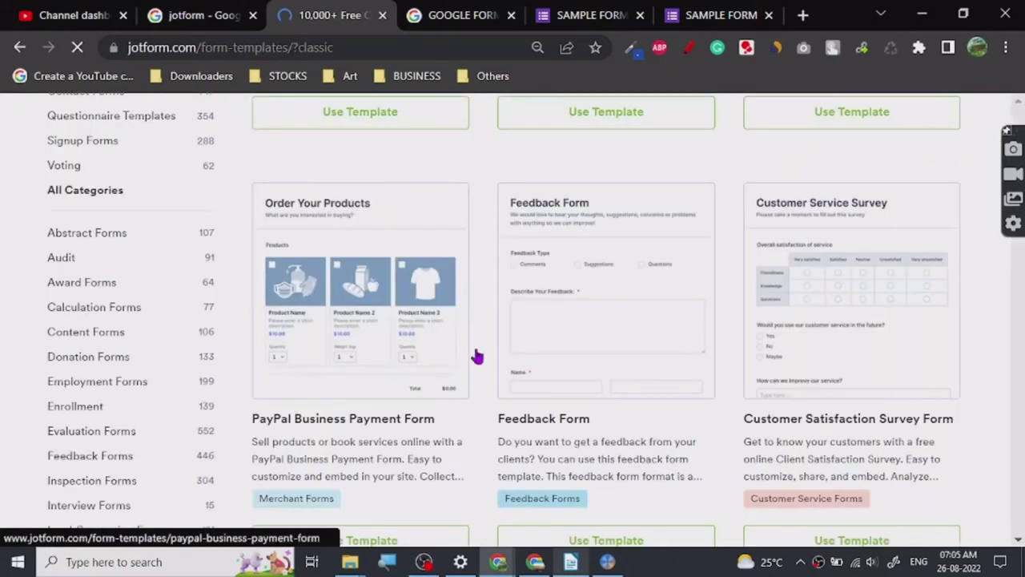
{"action": "scroll", "coordinate": [476, 356], "scroll_direction": "up", "scroll_amount": 2}
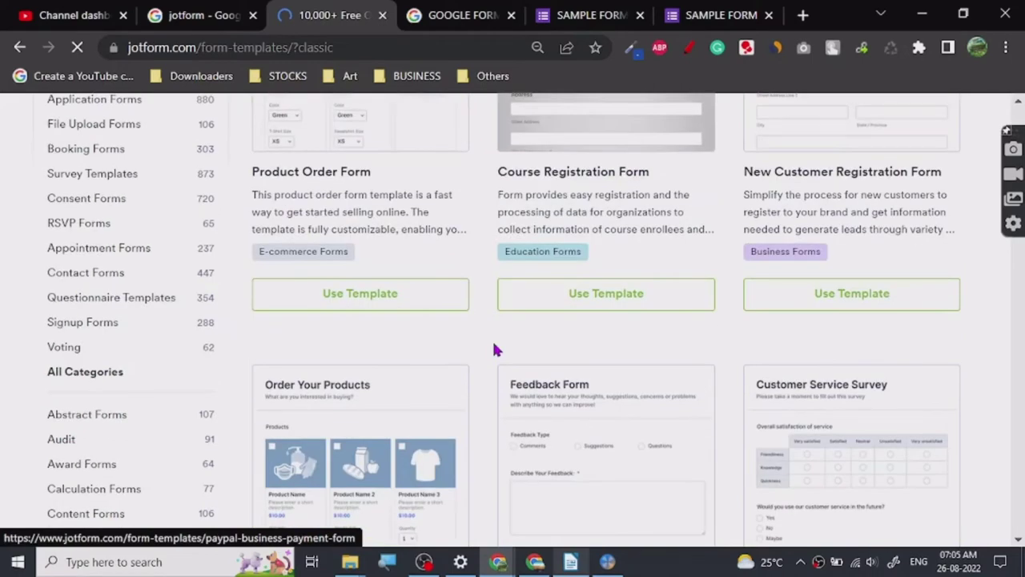
{"action": "scroll", "coordinate": [494, 349], "scroll_direction": "up", "scroll_amount": 2}
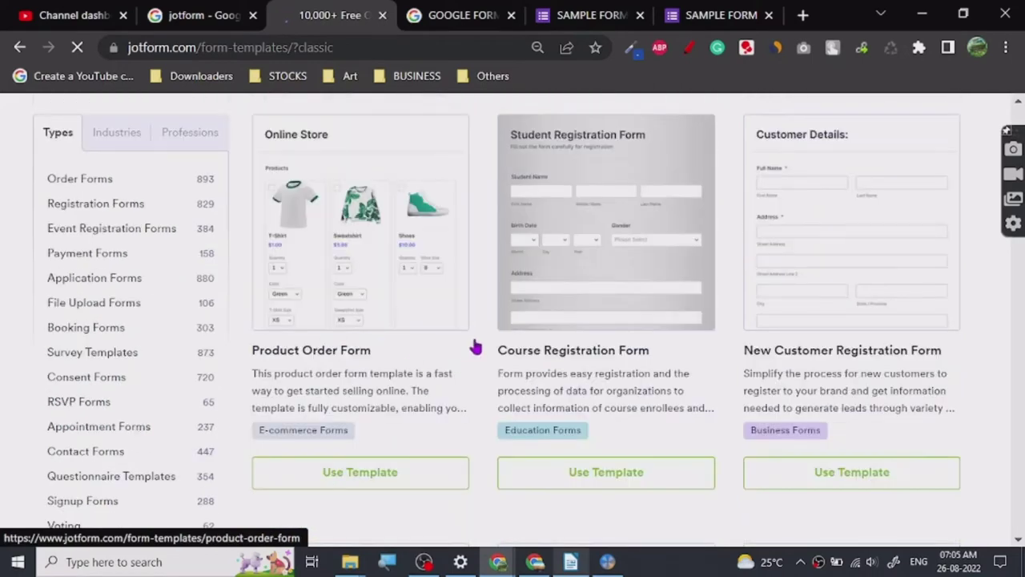
{"action": "mouse_move", "coordinate": [432, 230]}
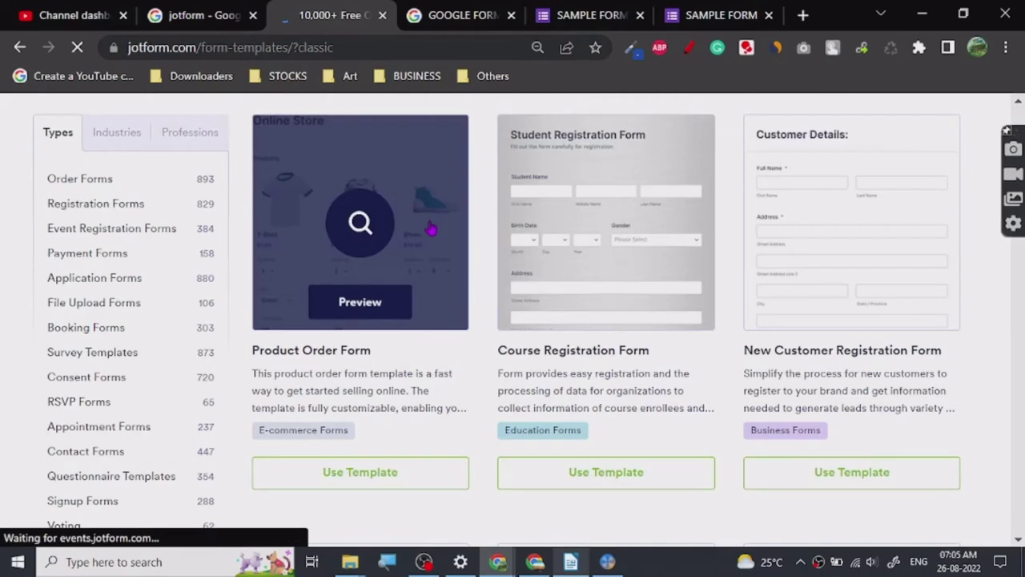
{"action": "scroll", "coordinate": [481, 320], "scroll_direction": "down", "scroll_amount": 5}
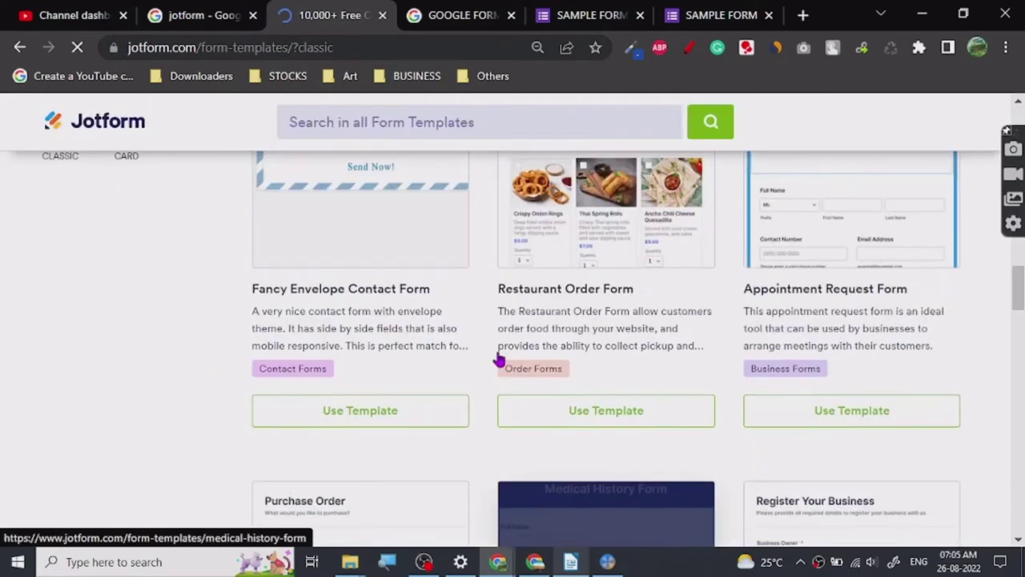
{"action": "scroll", "coordinate": [480, 340], "scroll_direction": "up", "scroll_amount": 2}
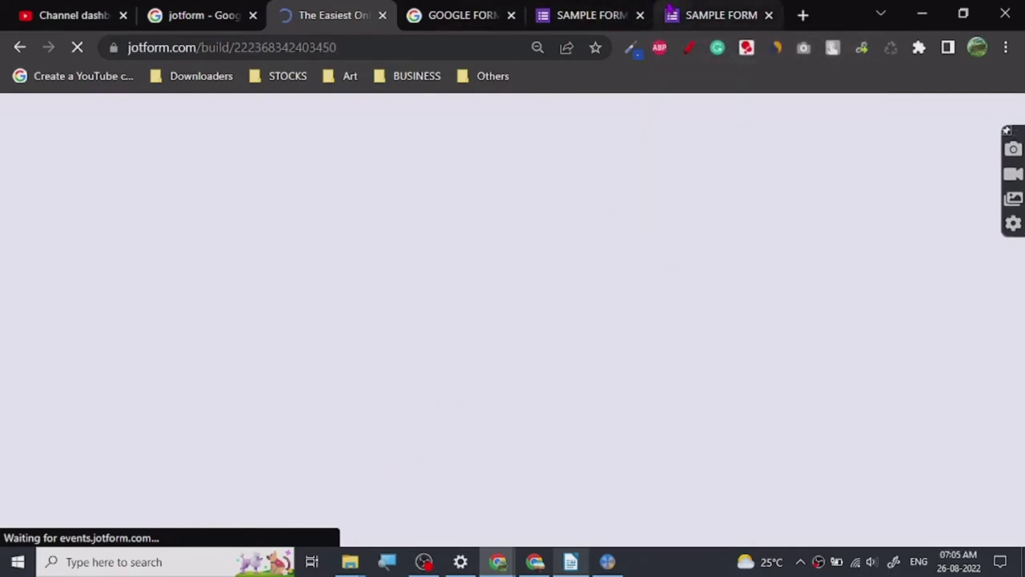
Return to Google Forms and look over SAMPLE FORM in both its preview and its editor
{"action": "key", "text": "ctrl+9"}
{"action": "scroll", "coordinate": [325, 343], "scroll_direction": "up", "scroll_amount": 1}
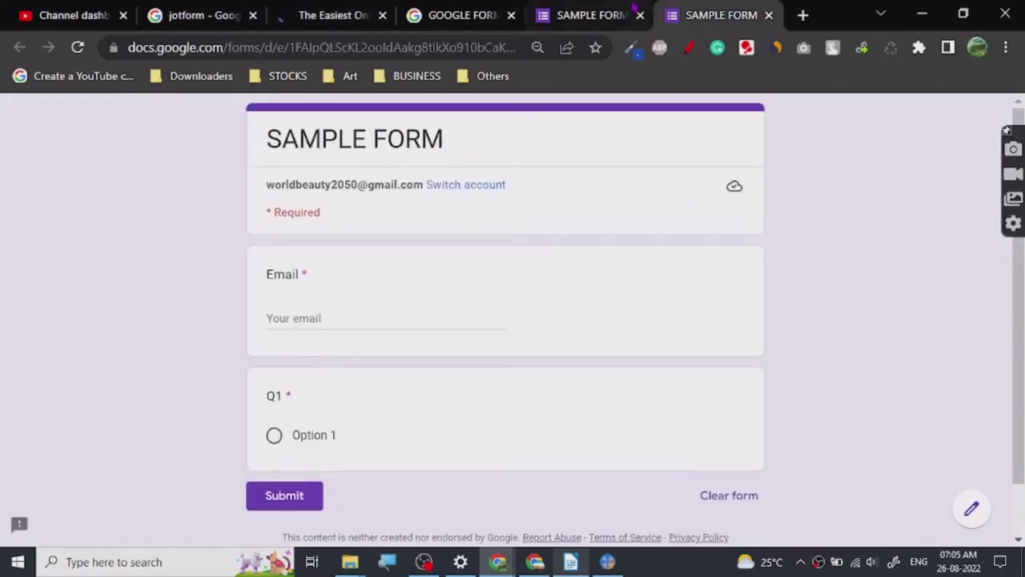
{"action": "key", "text": "ctrl+shift+Tab"}
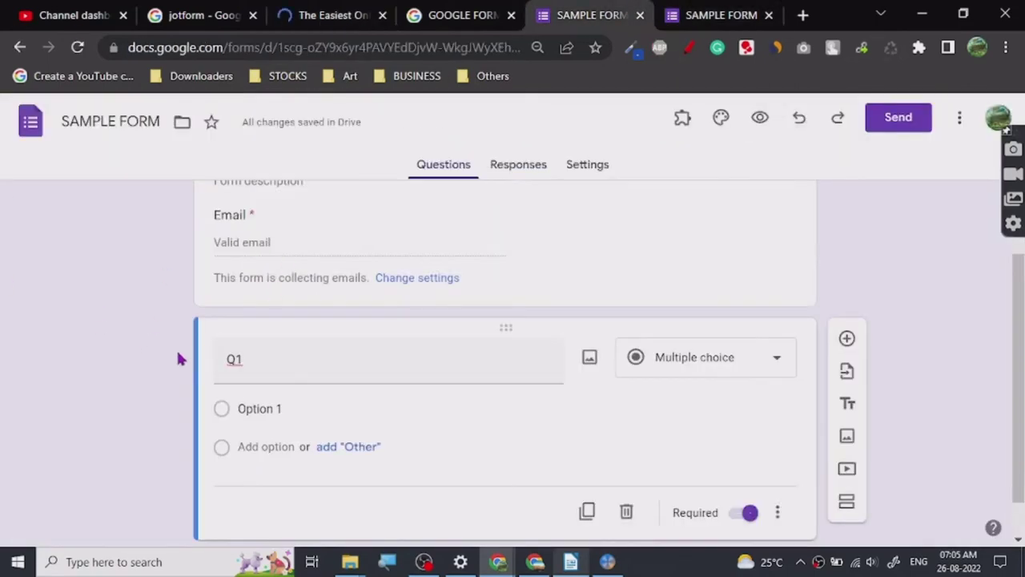
{"action": "scroll", "coordinate": [178, 358], "scroll_direction": "down", "scroll_amount": 1}
{"action": "scroll", "coordinate": [472, 322], "scroll_direction": "up", "scroll_amount": 3}
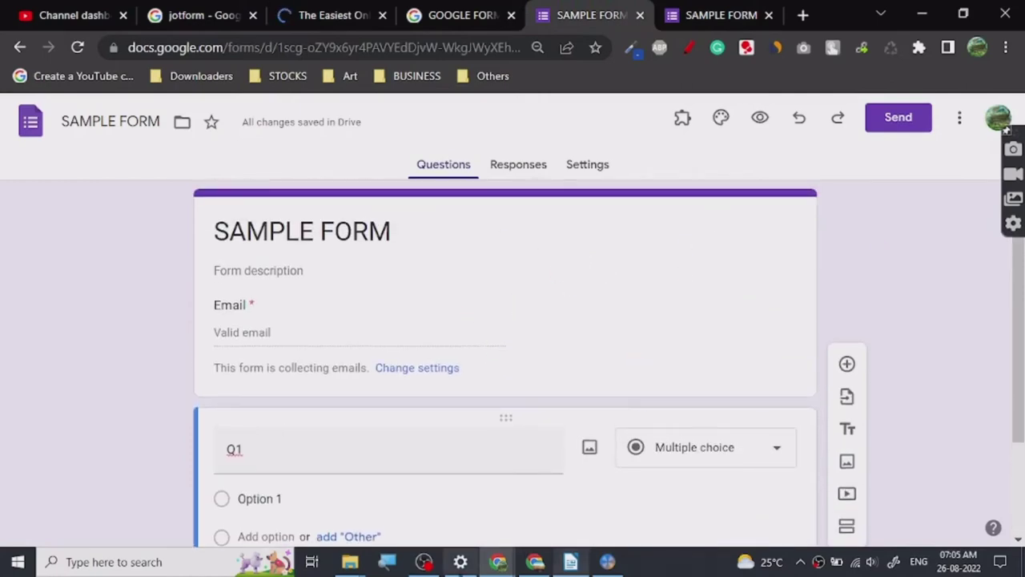
Switch to the WEBINAR TOPICS document in LibreOffice Writer, colour the word "SURVEY" red with yellow highlighting, and minimize the document
{"action": "left_click", "coordinate": [571, 561]}
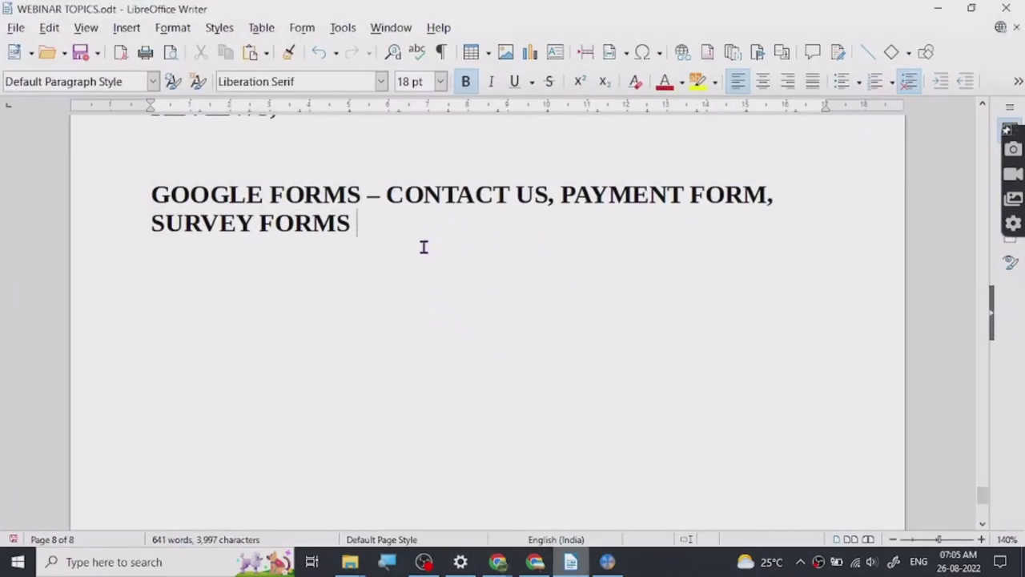
{"action": "double_click", "coordinate": [183, 224]}
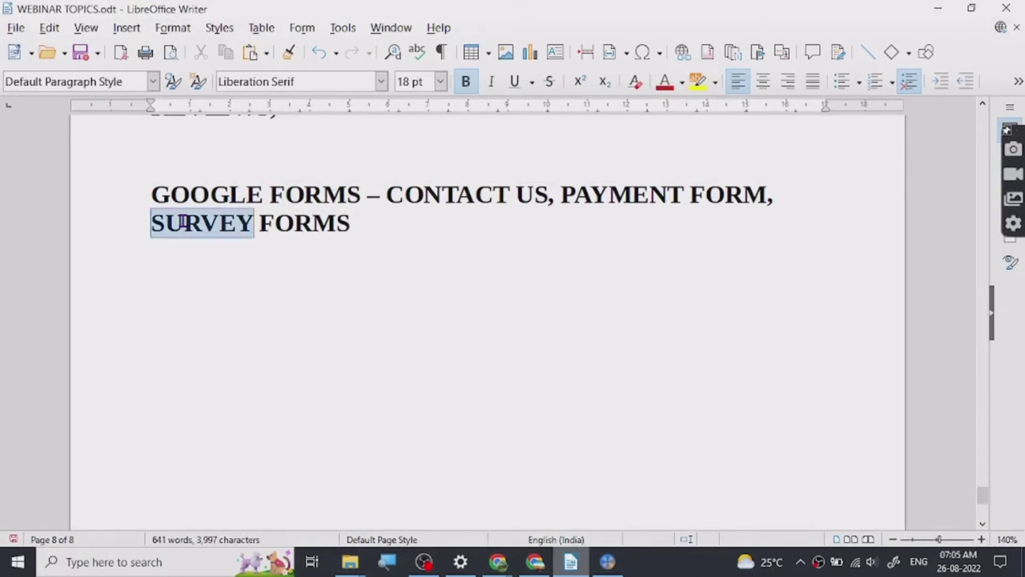
{"action": "left_click", "coordinate": [665, 83]}
{"action": "left_click", "coordinate": [703, 82]}
{"action": "left_click", "coordinate": [371, 232]}
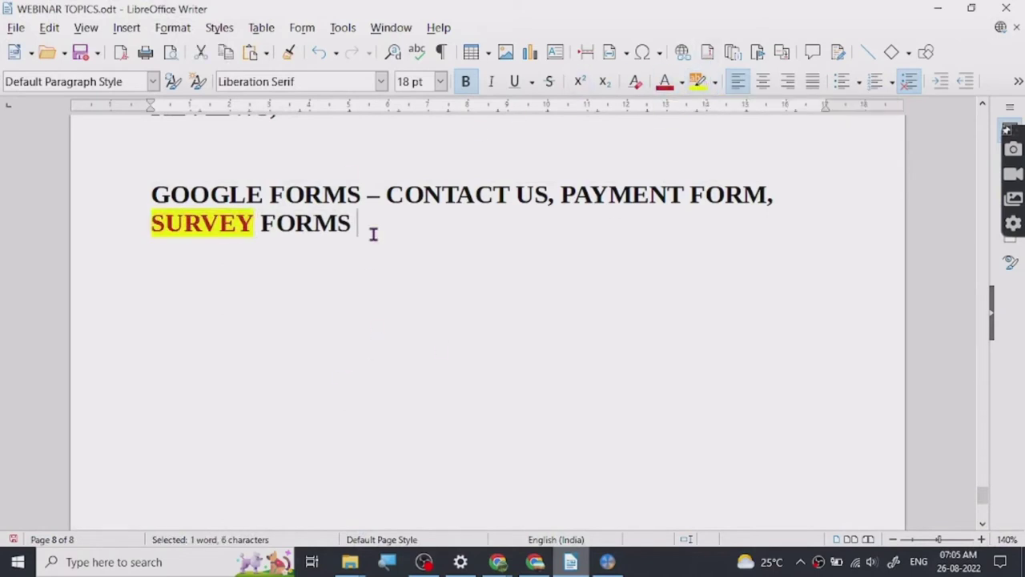
{"action": "left_click", "coordinate": [939, 8]}
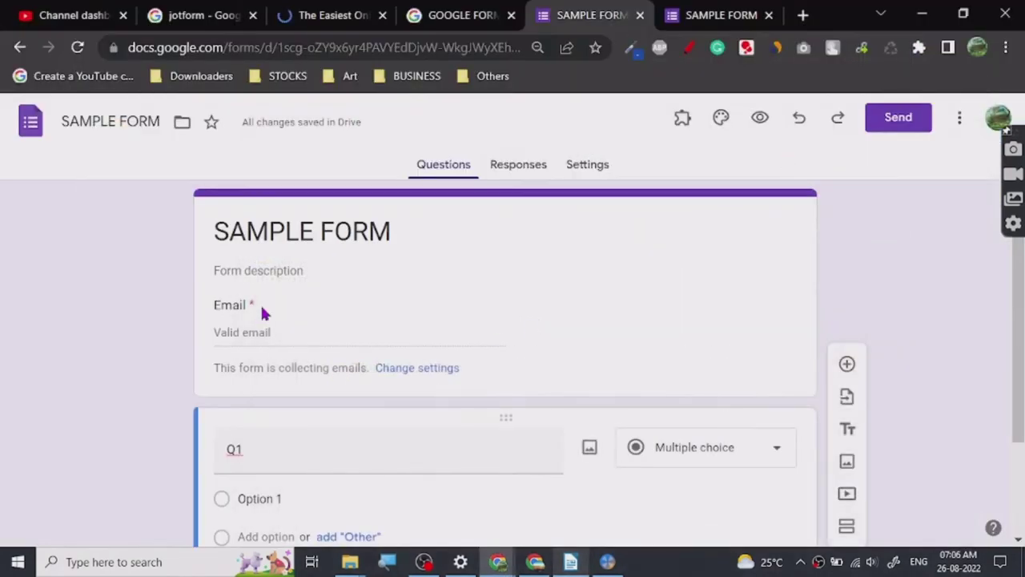
Switch to the Jotform builder and look through the Product Order Form's products and order fields
{"action": "scroll", "coordinate": [263, 313], "scroll_direction": "down", "scroll_amount": 3}
{"action": "left_click", "coordinate": [349, 11]}
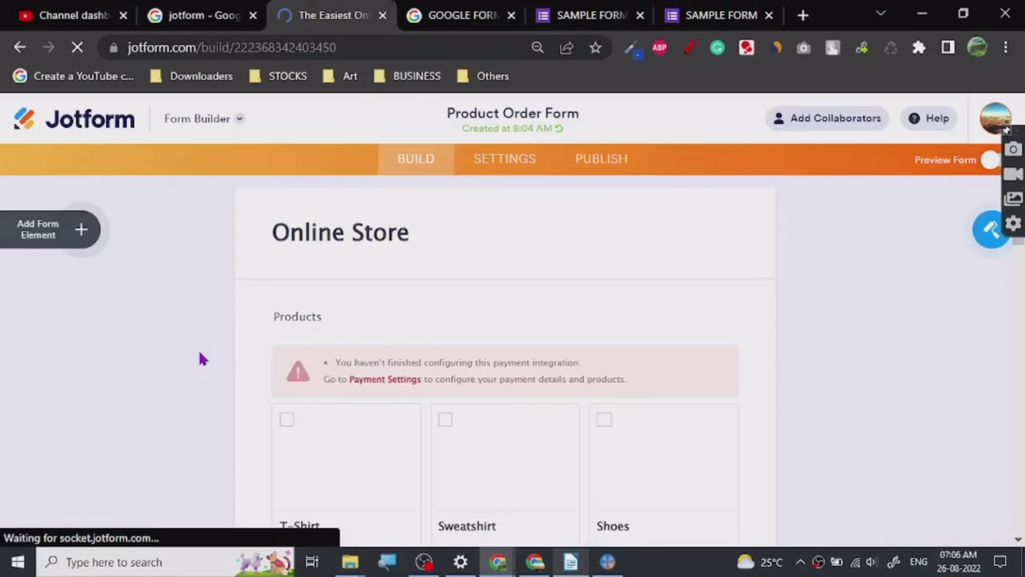
{"action": "scroll", "coordinate": [202, 357], "scroll_direction": "down", "scroll_amount": 3}
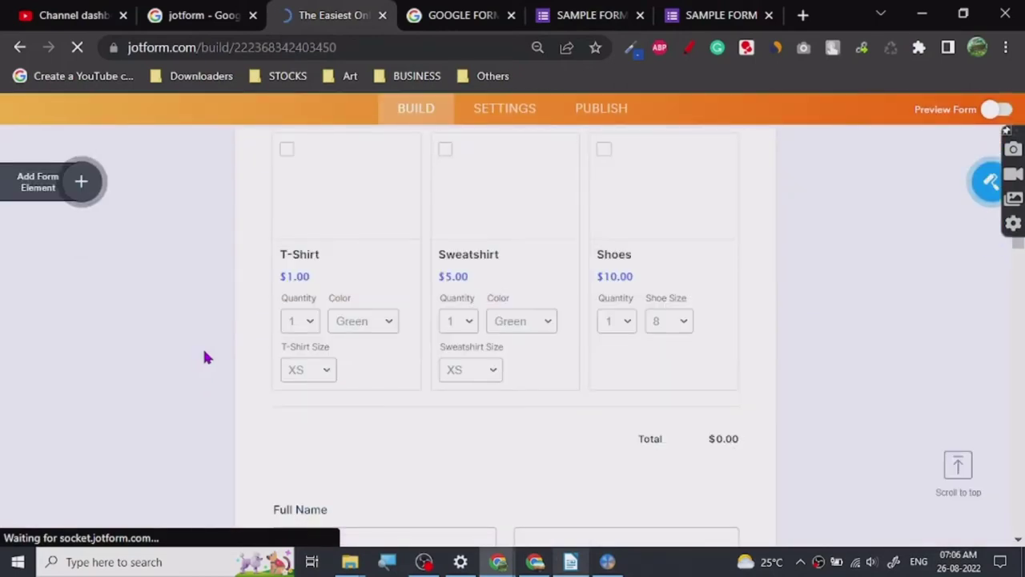
{"action": "scroll", "coordinate": [204, 356], "scroll_direction": "up", "scroll_amount": 3}
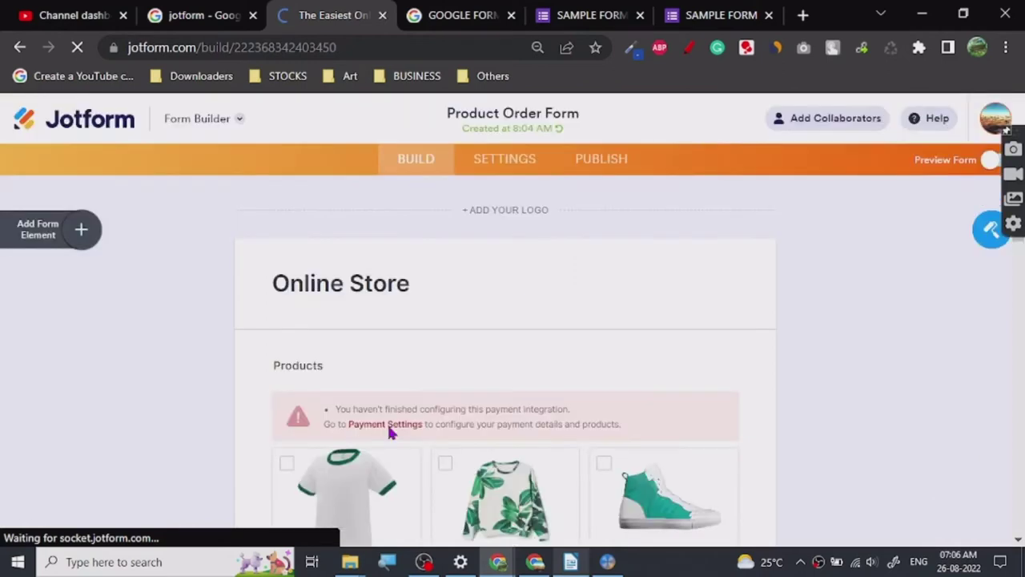
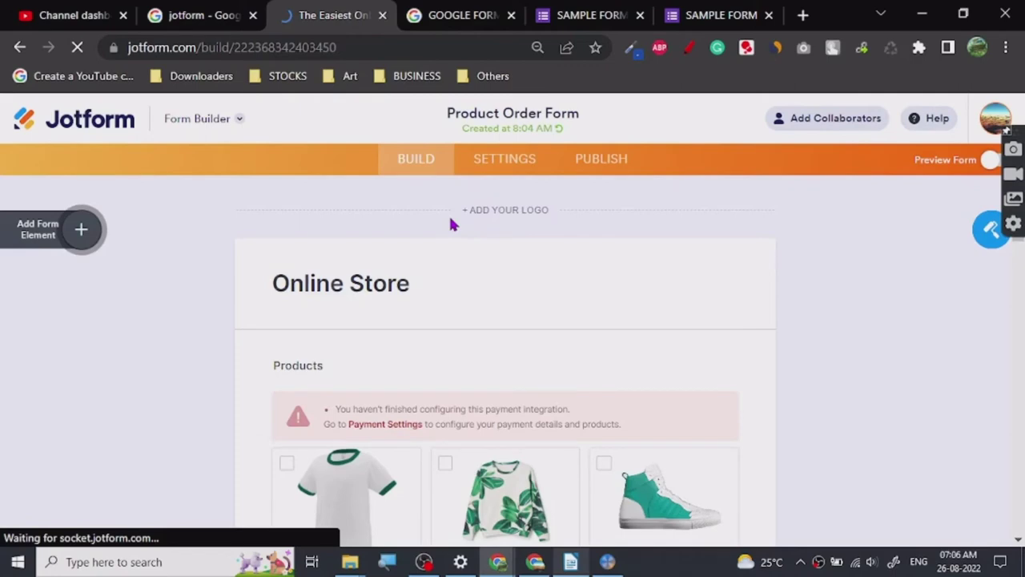
{"action": "left_click", "coordinate": [334, 325]}
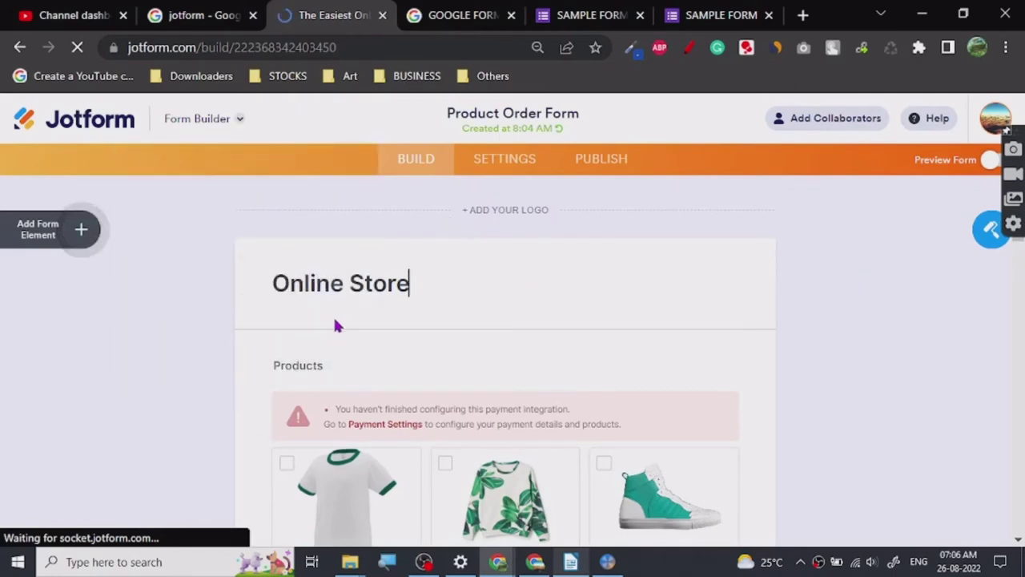
{"action": "scroll", "coordinate": [213, 317], "scroll_direction": "down", "scroll_amount": 10}
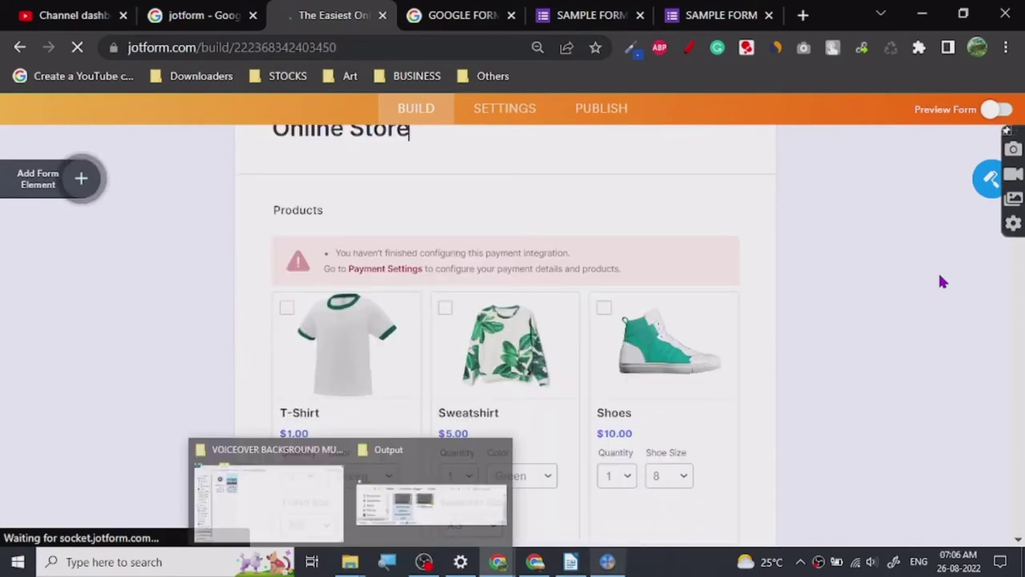
{"action": "scroll", "coordinate": [363, 350], "scroll_direction": "up", "scroll_amount": 1}
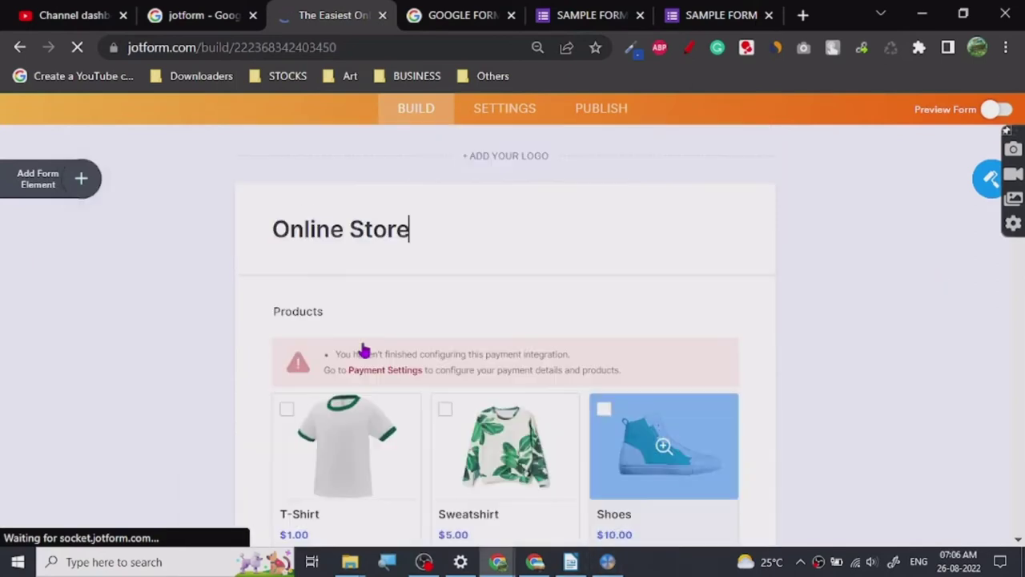
{"action": "scroll", "coordinate": [363, 350], "scroll_direction": "up", "scroll_amount": 1}
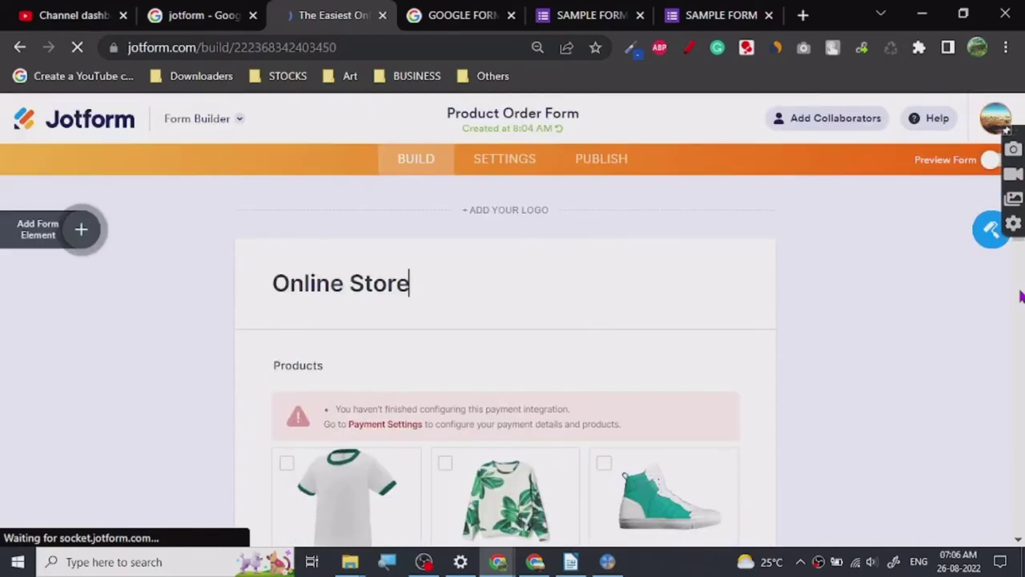
{"action": "left_click", "coordinate": [195, 120]}
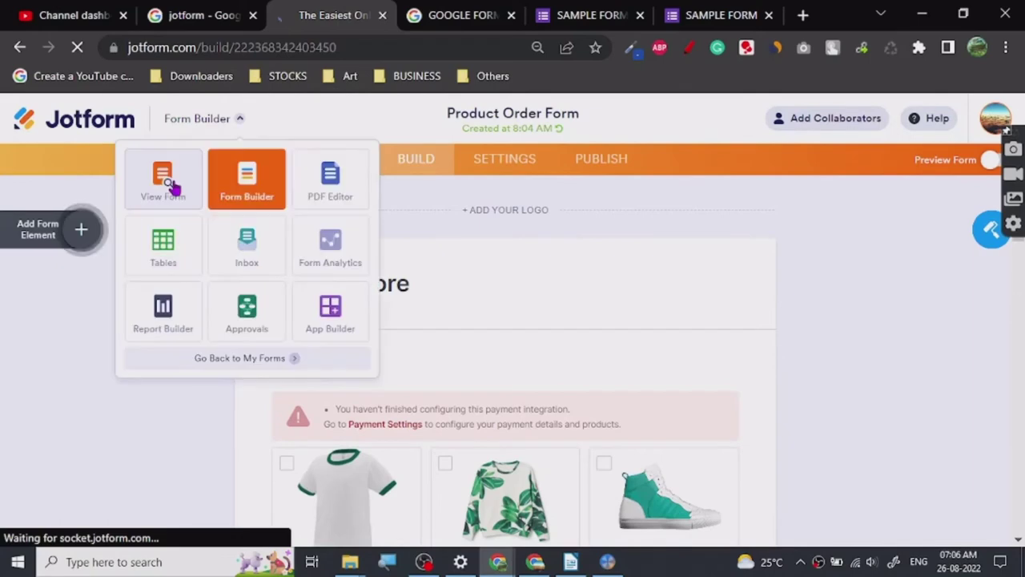
{"action": "left_click", "coordinate": [40, 270]}
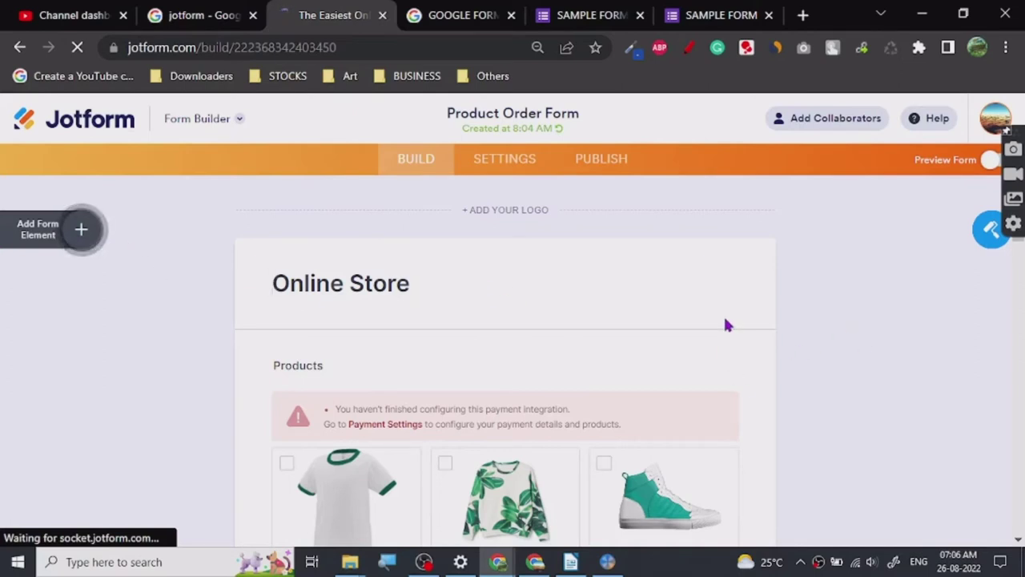
Delete the Products, Full Name, E-mail and Contact Number fields from the Product Order Form
{"action": "left_click", "coordinate": [717, 353]}
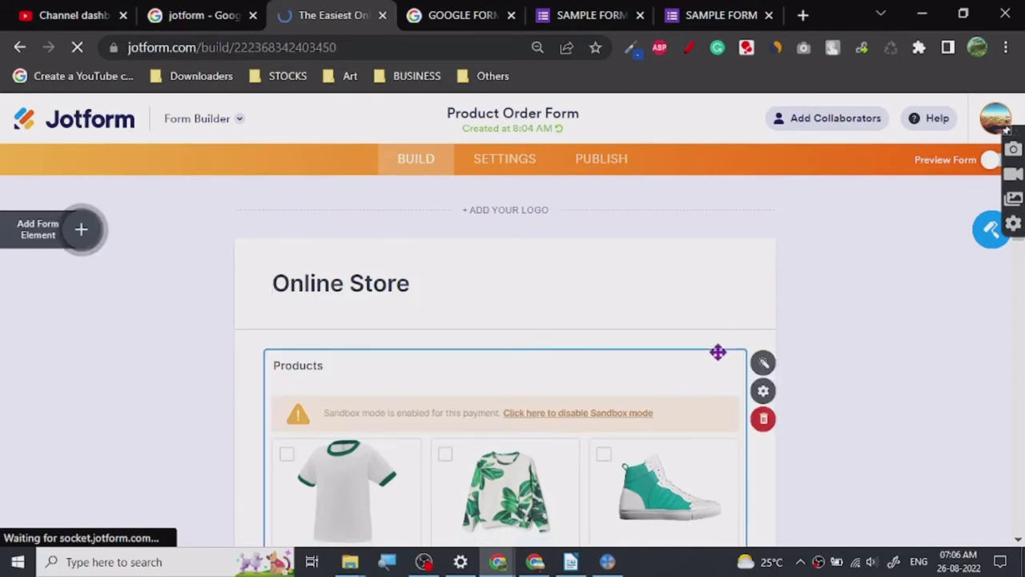
{"action": "left_click", "coordinate": [764, 418]}
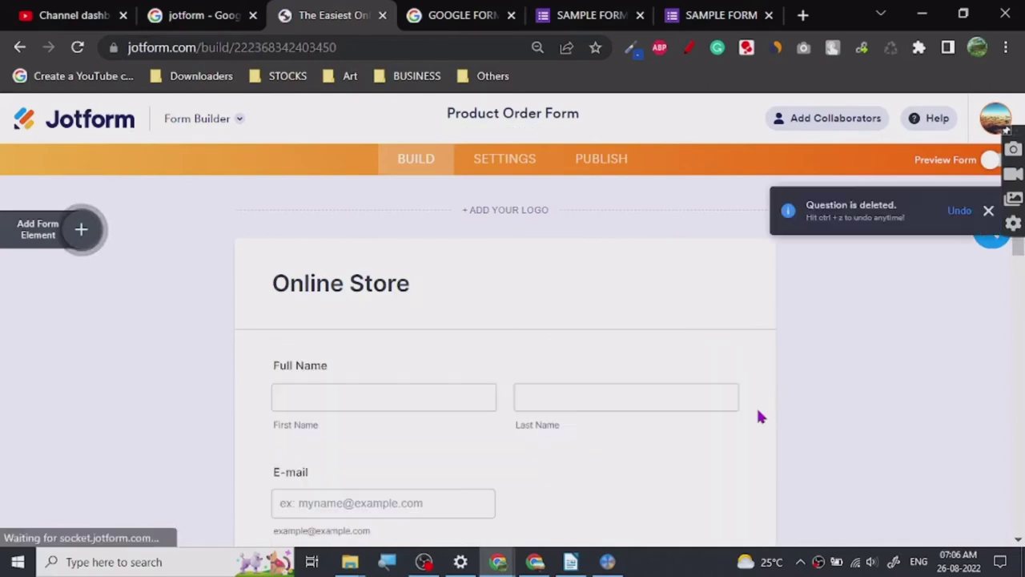
{"action": "left_click", "coordinate": [714, 357]}
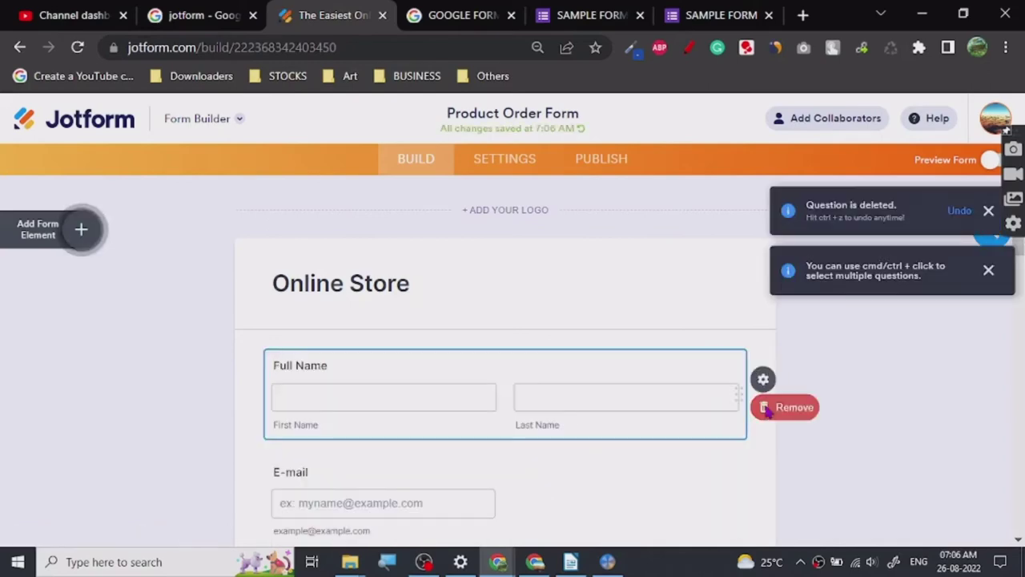
{"action": "left_click", "coordinate": [767, 410]}
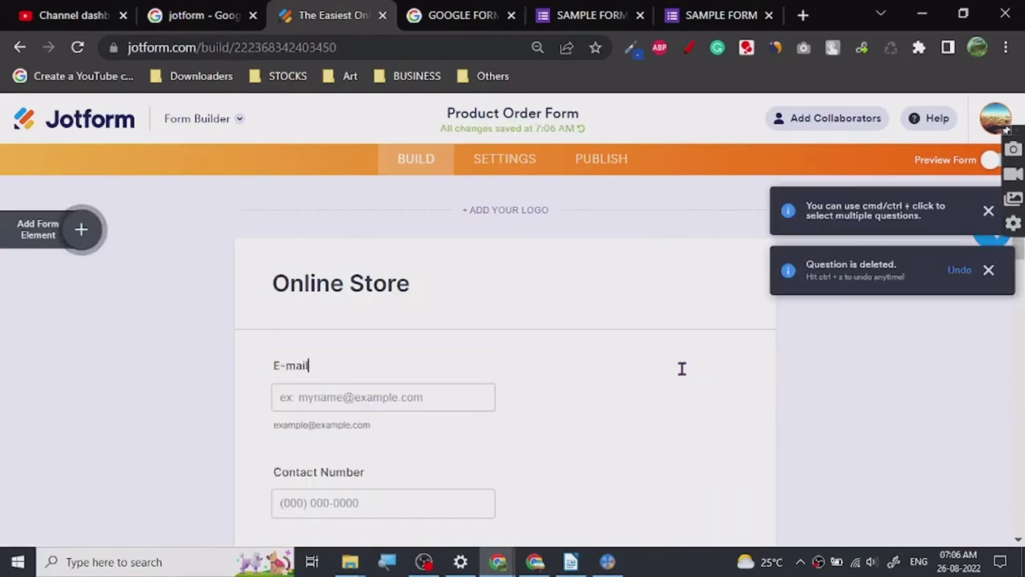
{"action": "left_click", "coordinate": [682, 369]}
{"action": "key", "text": "Delete"}
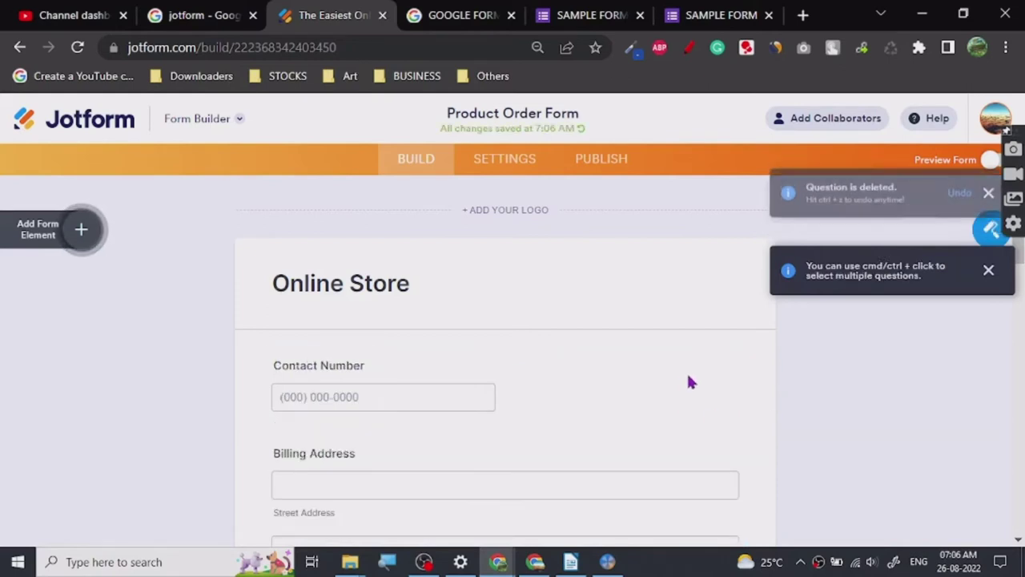
{"action": "left_click", "coordinate": [687, 374]}
{"action": "left_click", "coordinate": [765, 411]}
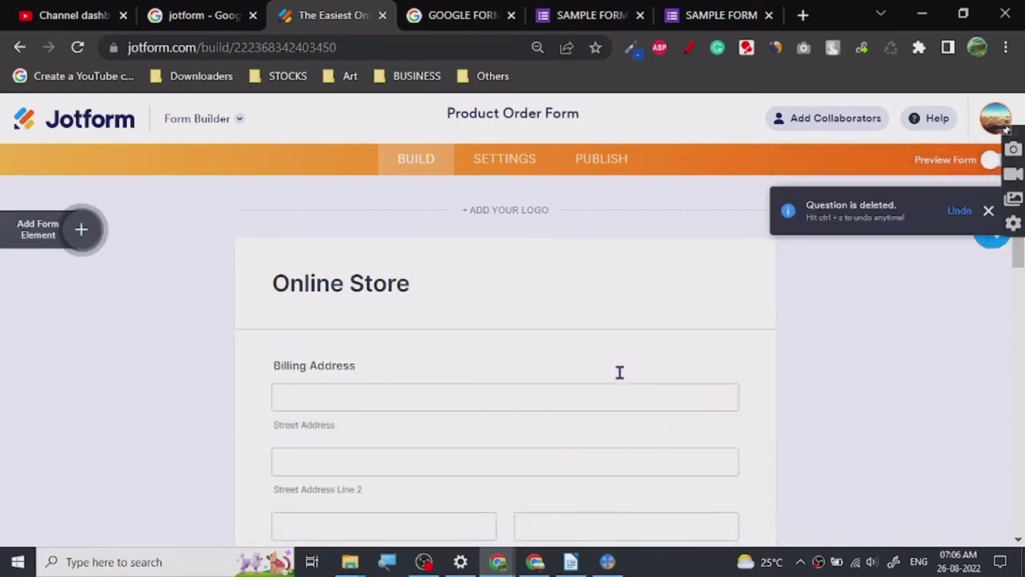
Delete the Billing Address field, the question on whether the shipping and billing addresses match, and the Shipping Adress field
{"action": "left_click", "coordinate": [664, 361]}
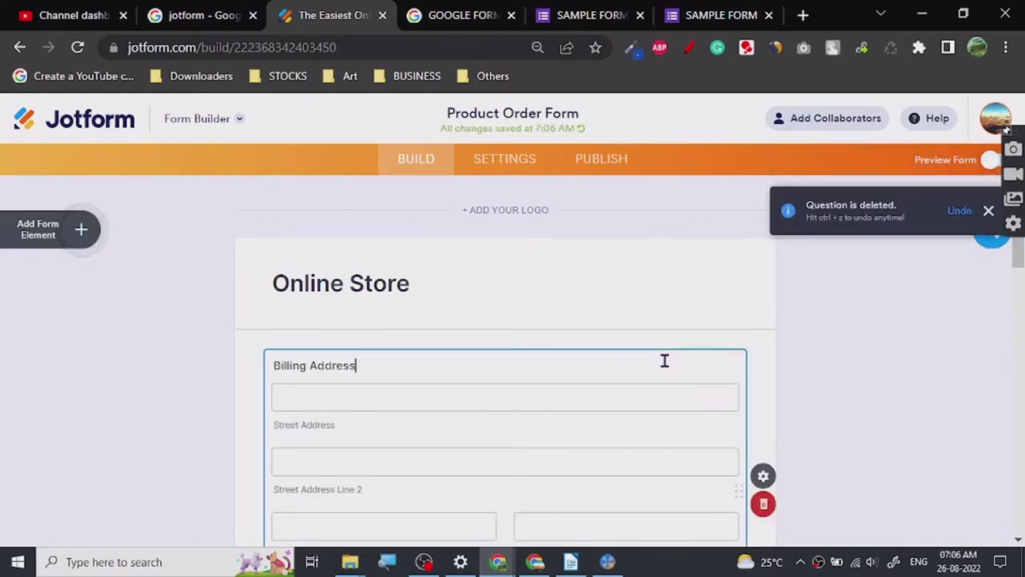
{"action": "left_click", "coordinate": [769, 511]}
{"action": "left_click", "coordinate": [710, 395]}
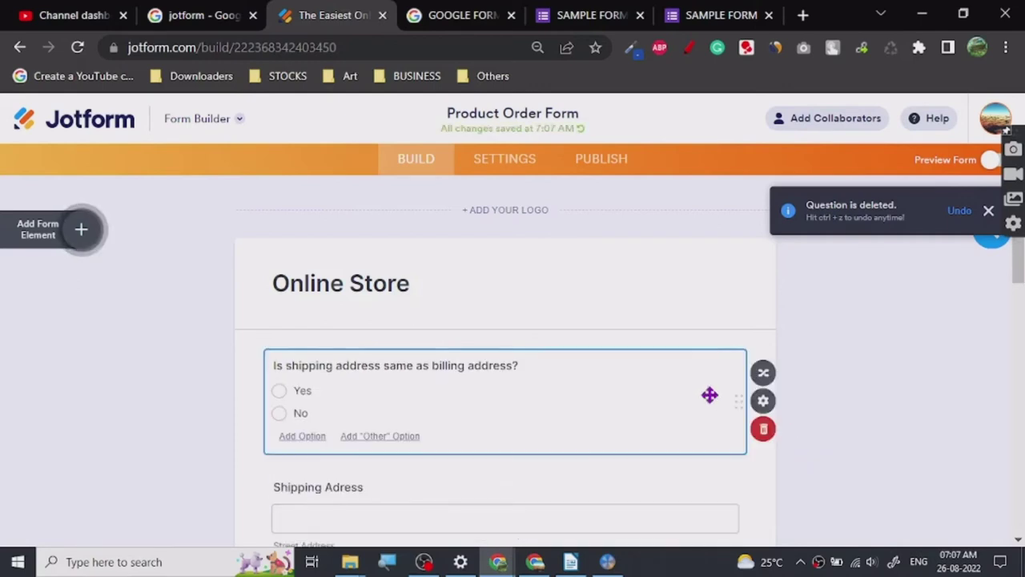
{"action": "left_click", "coordinate": [762, 431]}
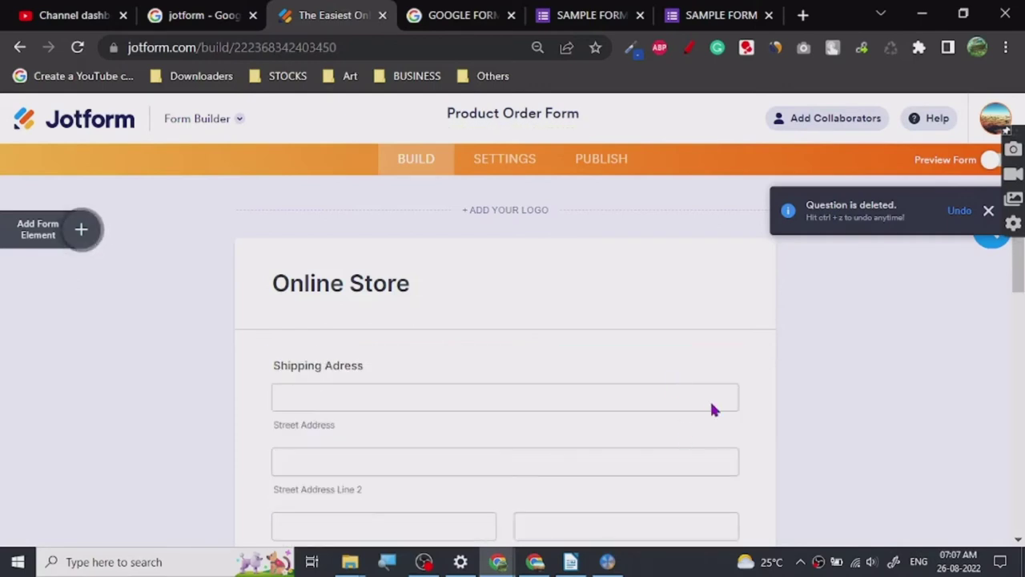
{"action": "left_click", "coordinate": [687, 366]}
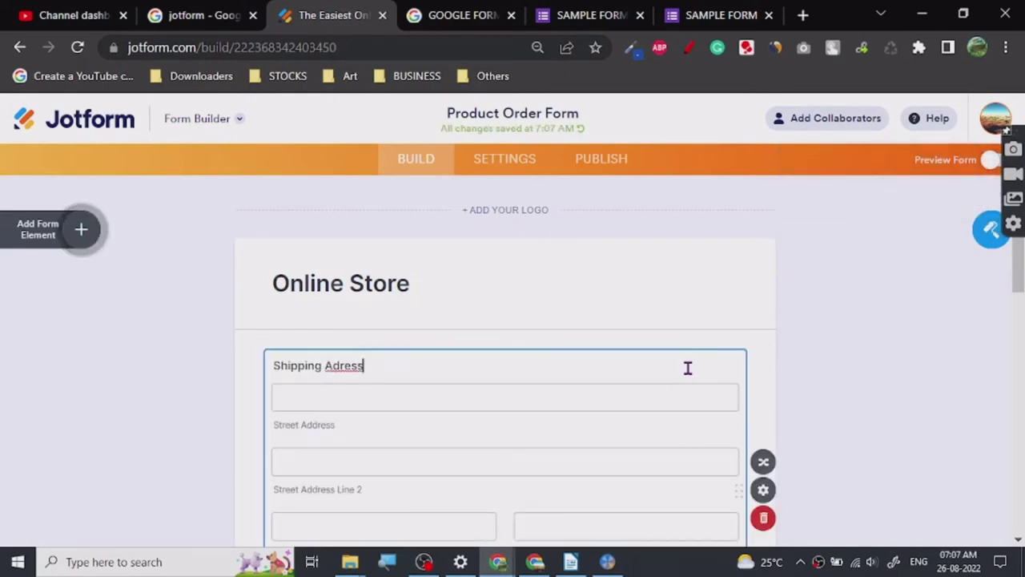
{"action": "left_click", "coordinate": [768, 519]}
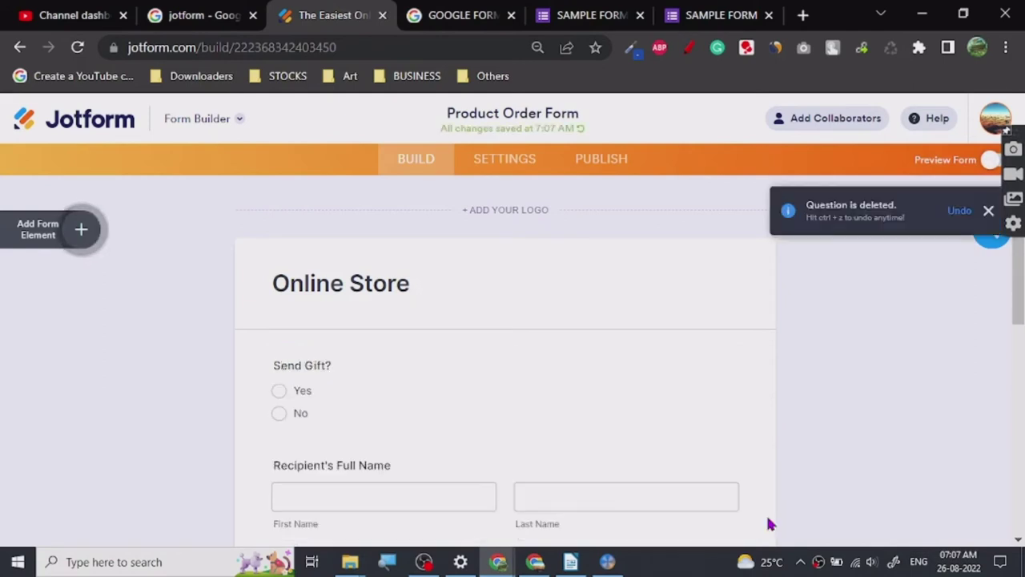
Delete the gift-related fields Send Gift?, Recipient's Full Name and Gift Message
{"action": "left_click", "coordinate": [643, 390]}
{"action": "left_click", "coordinate": [764, 427]}
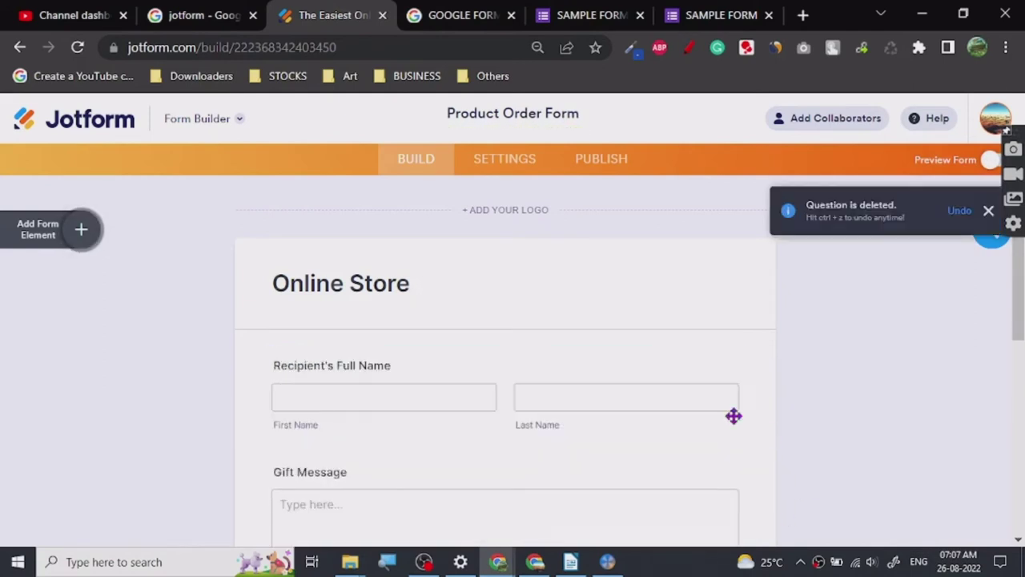
{"action": "left_click", "coordinate": [700, 367]}
{"action": "left_click", "coordinate": [768, 423]}
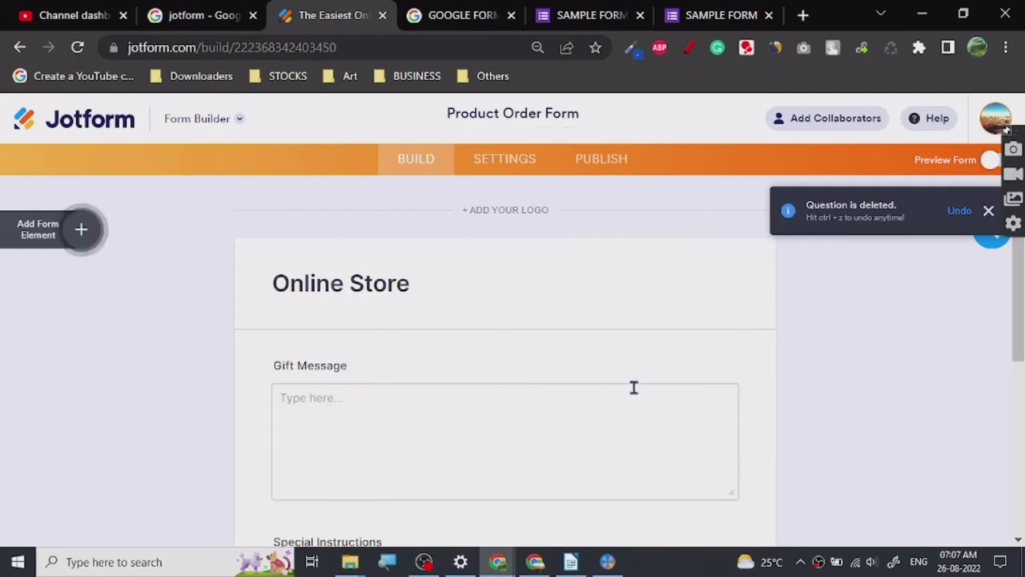
{"action": "left_click", "coordinate": [627, 358]}
{"action": "left_click", "coordinate": [771, 466]}
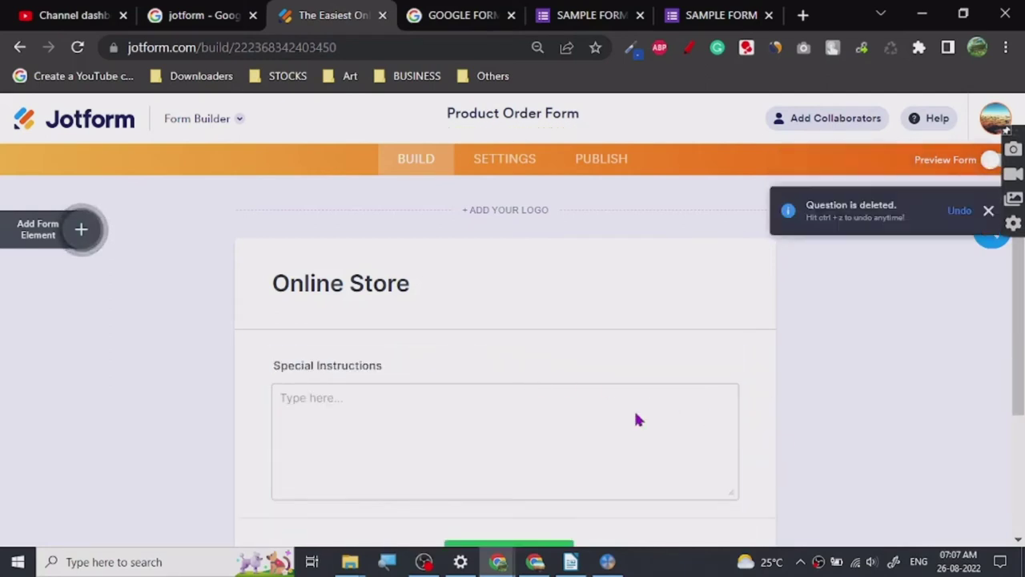
Empty the form by deleting the Special Instructions field, the Online Store heading and the Submit Order button
{"action": "left_click", "coordinate": [625, 370]}
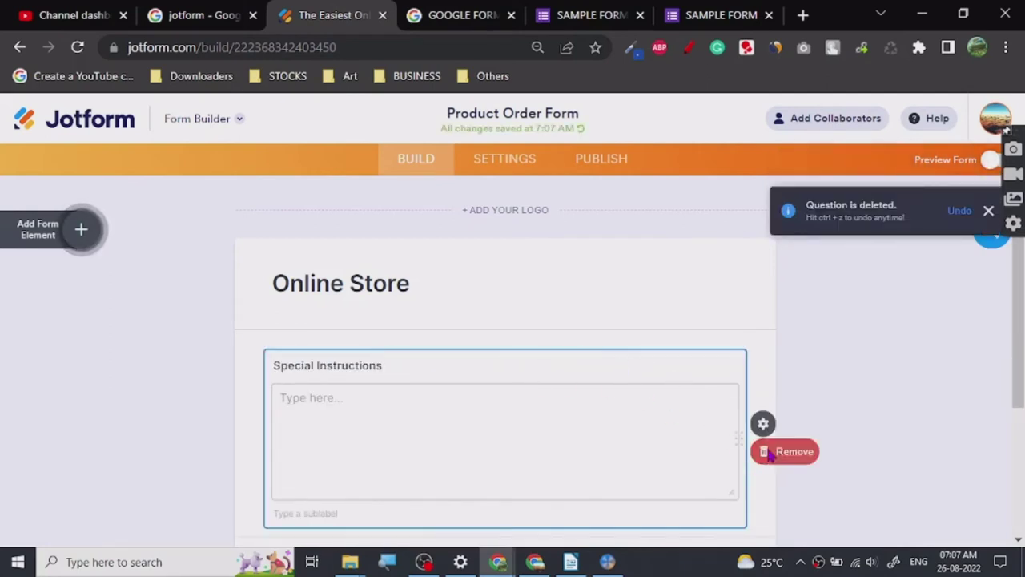
{"action": "left_click", "coordinate": [413, 292]}
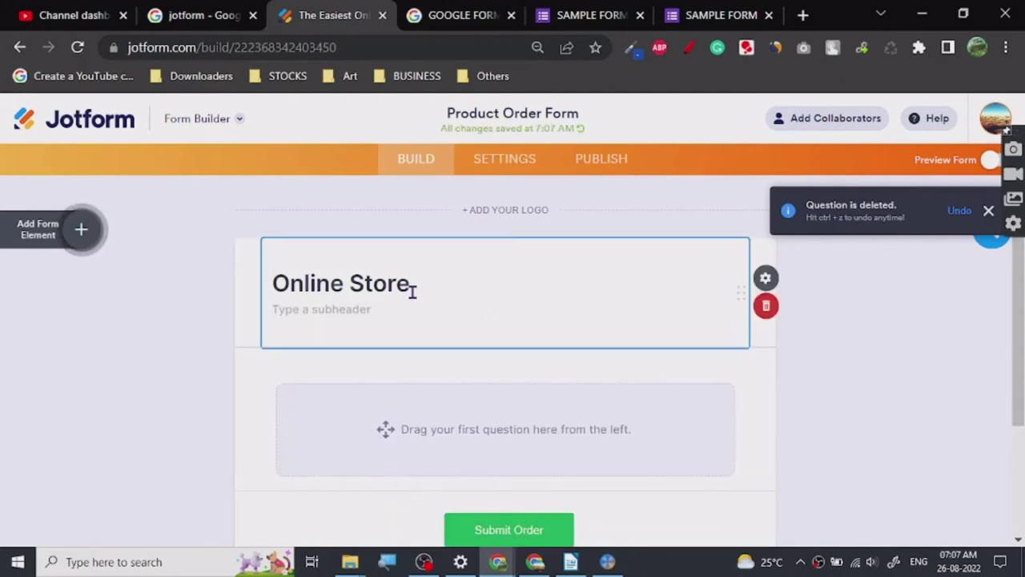
{"action": "left_click", "coordinate": [791, 315]}
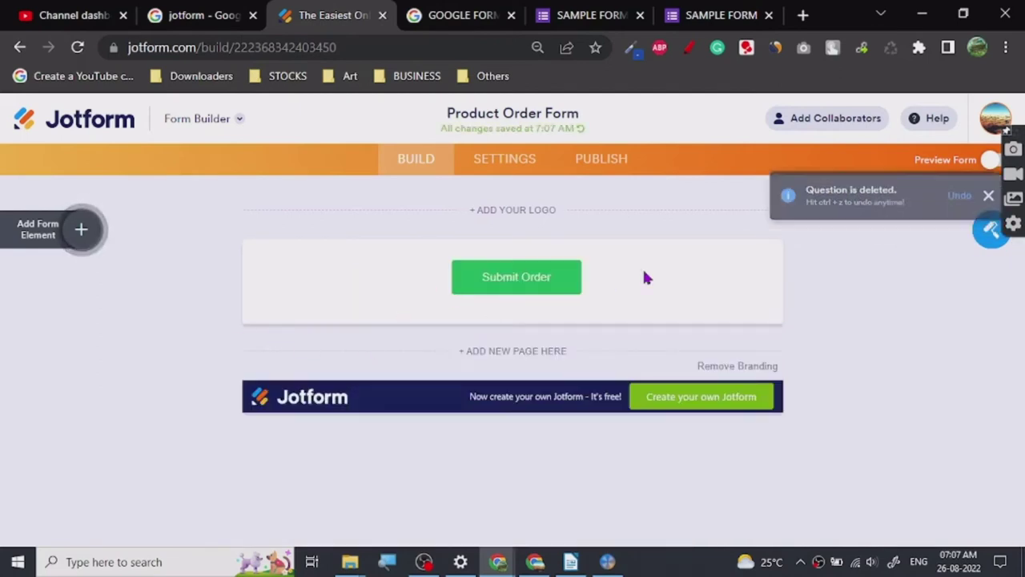
{"action": "left_click", "coordinate": [543, 292]}
{"action": "left_click", "coordinate": [793, 294]}
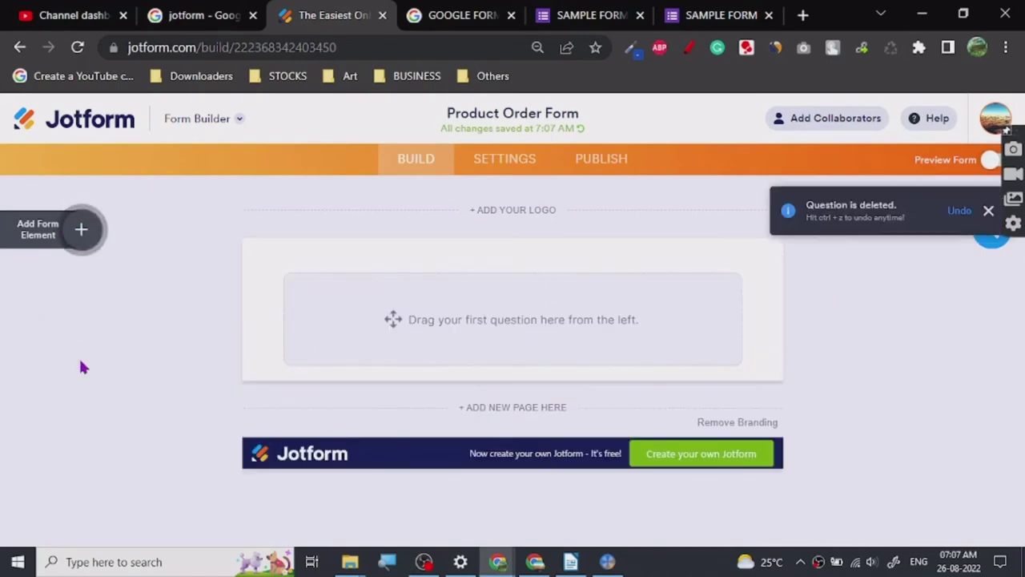
Add a Heading element to the empty form, followed by Full Name and Email elements beneath it
{"action": "scroll", "coordinate": [72, 441], "scroll_direction": "down", "scroll_amount": 5}
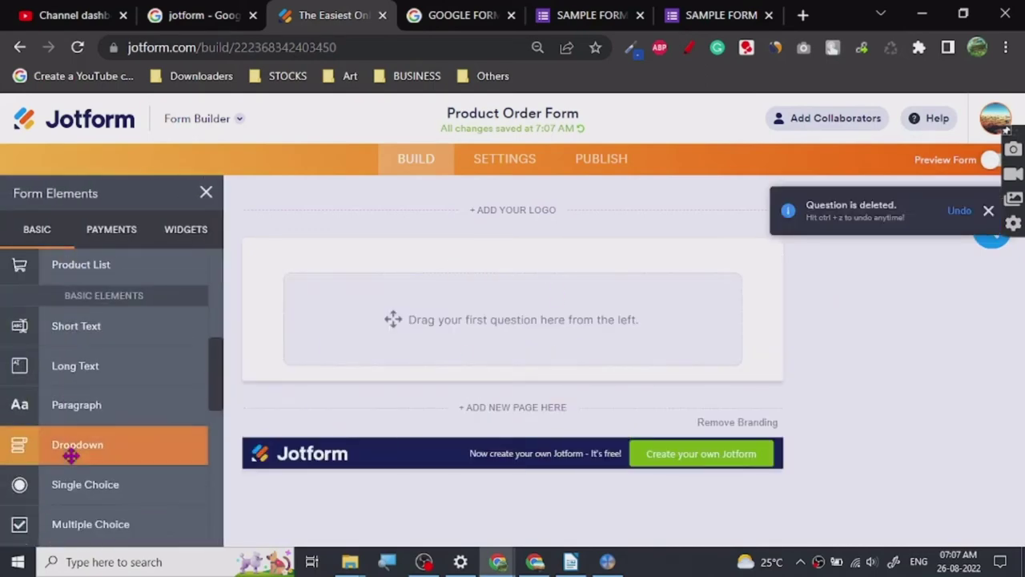
{"action": "scroll", "coordinate": [72, 441], "scroll_direction": "up", "scroll_amount": 5}
{"action": "left_click_drag", "start_coordinate": [63, 267], "coordinate": [442, 332]}
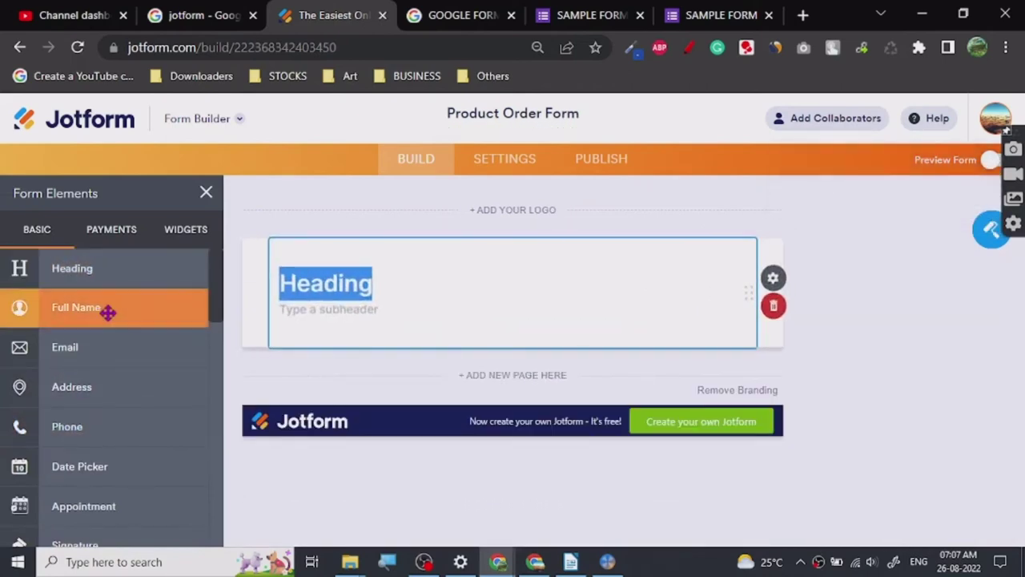
{"action": "left_click_drag", "start_coordinate": [108, 312], "coordinate": [460, 395]}
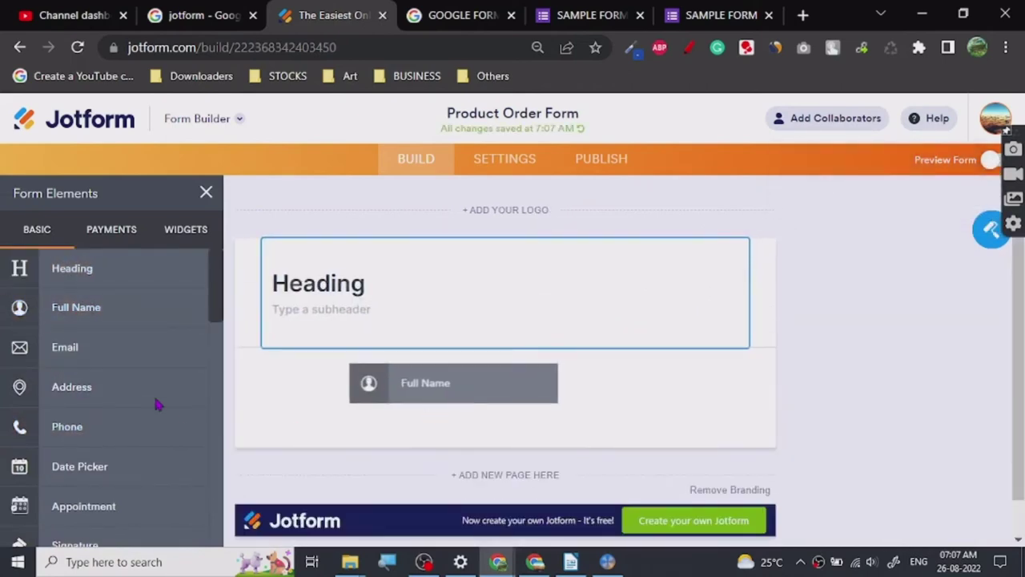
{"action": "left_click_drag", "start_coordinate": [101, 352], "coordinate": [404, 430]}
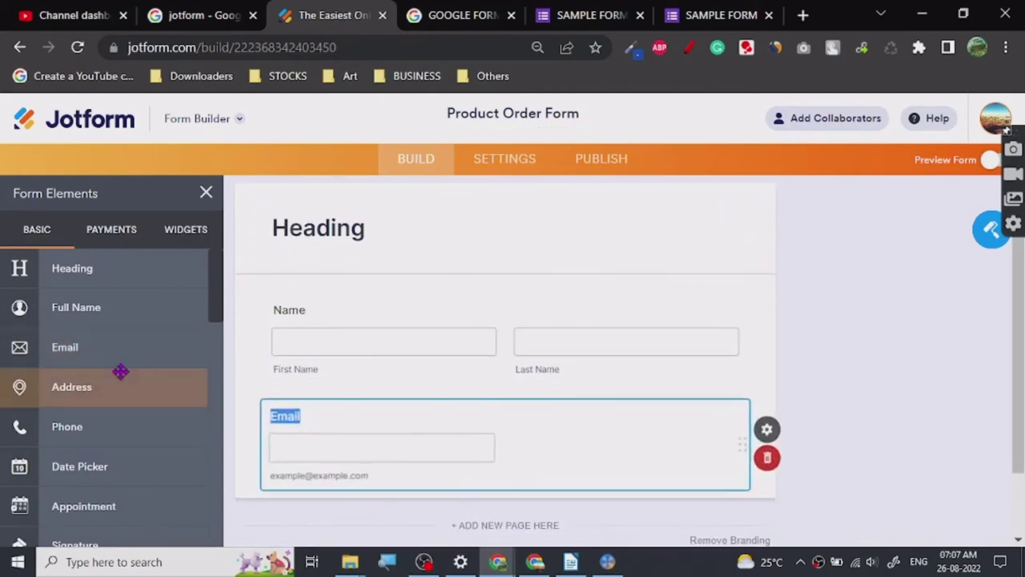
Look through the remaining basic form elements and the available payment gateways
{"action": "scroll", "coordinate": [122, 370], "scroll_direction": "down", "scroll_amount": 12}
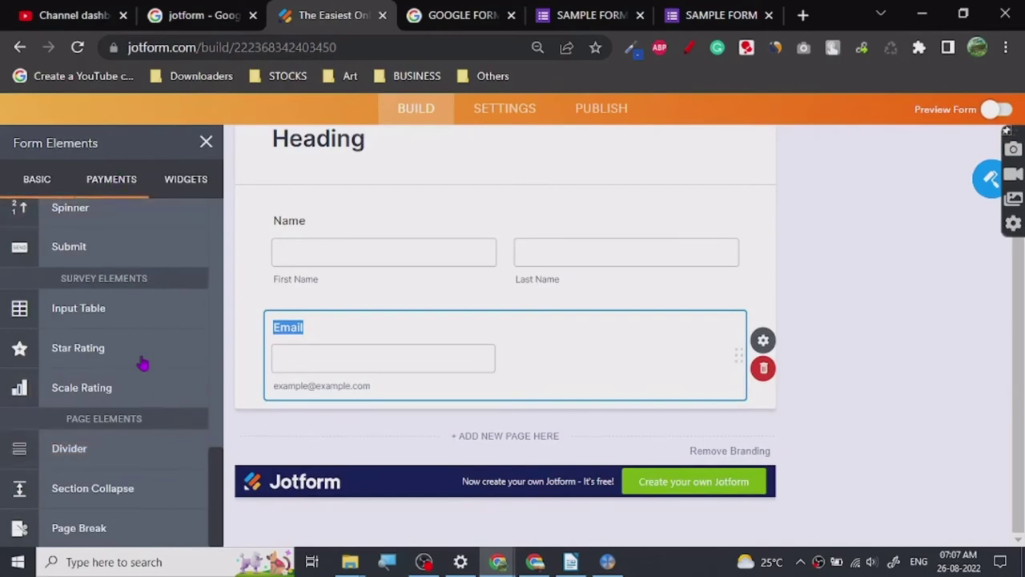
{"action": "scroll", "coordinate": [113, 419], "scroll_direction": "down", "scroll_amount": 5}
{"action": "scroll", "coordinate": [116, 344], "scroll_direction": "up", "scroll_amount": 5}
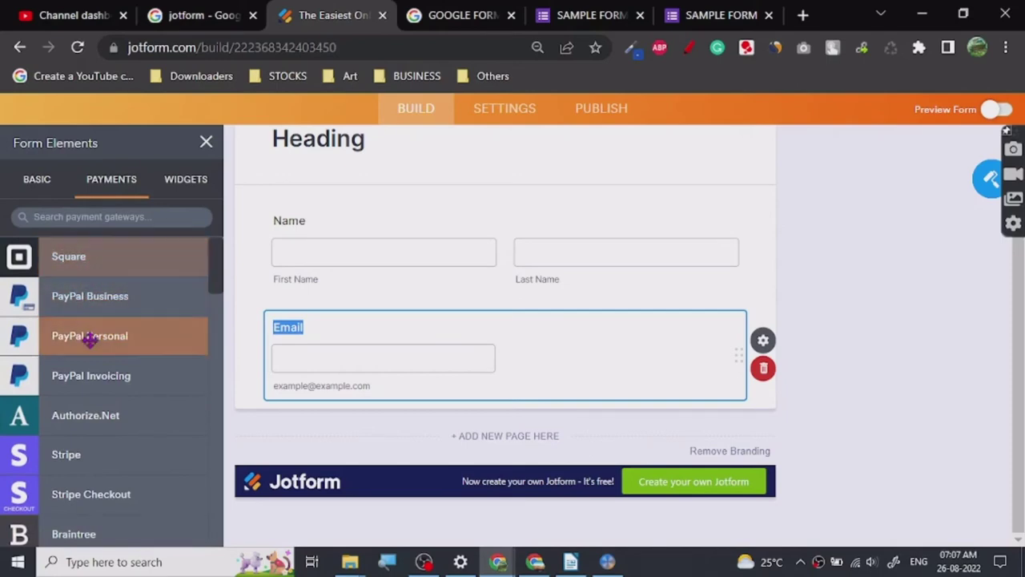
{"action": "scroll", "coordinate": [86, 408], "scroll_direction": "down", "scroll_amount": 2}
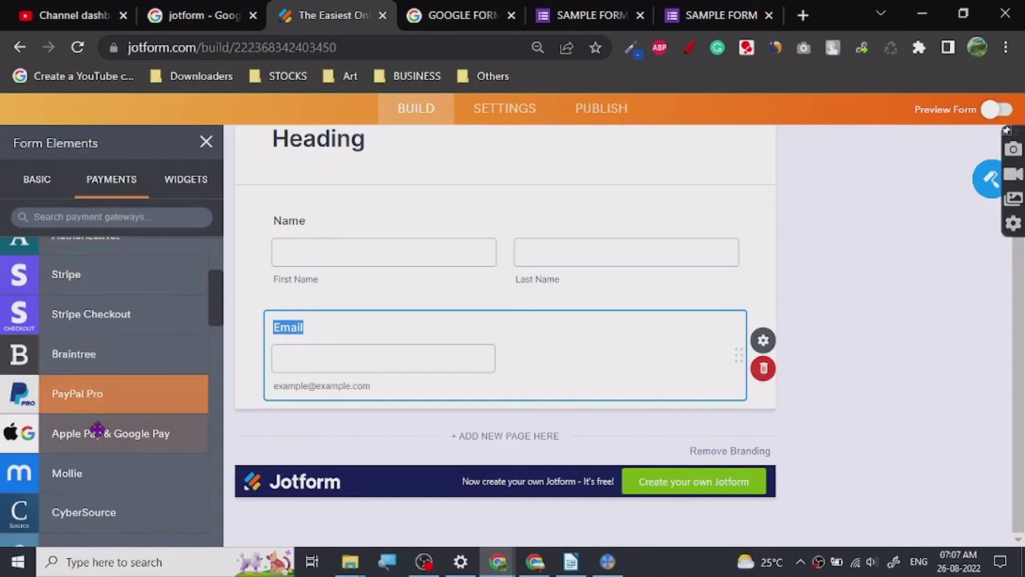
{"action": "scroll", "coordinate": [96, 432], "scroll_direction": "down", "scroll_amount": 5}
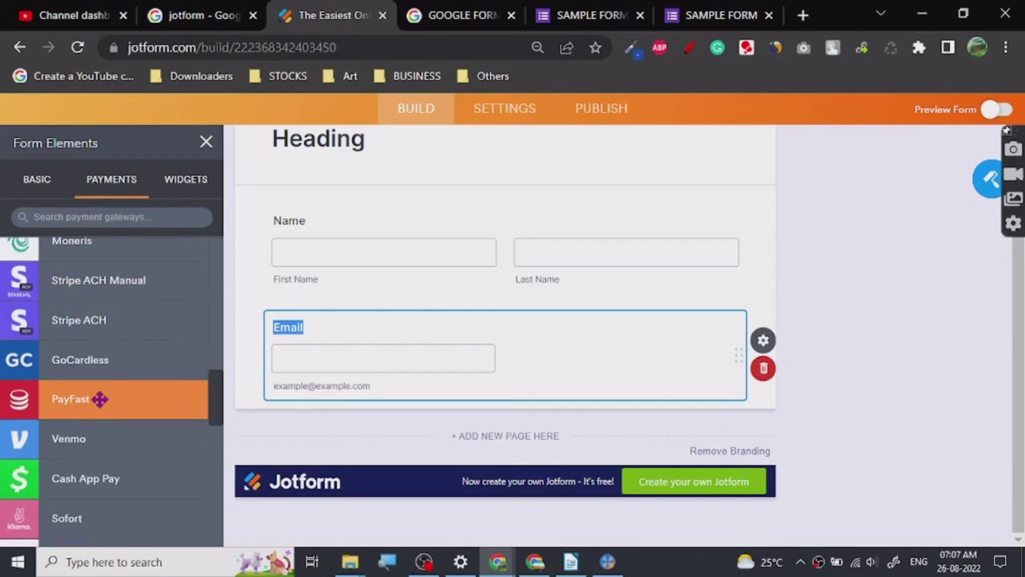
{"action": "scroll", "coordinate": [92, 420], "scroll_direction": "down", "scroll_amount": 3}
{"action": "scroll", "coordinate": [110, 431], "scroll_direction": "up", "scroll_amount": 5}
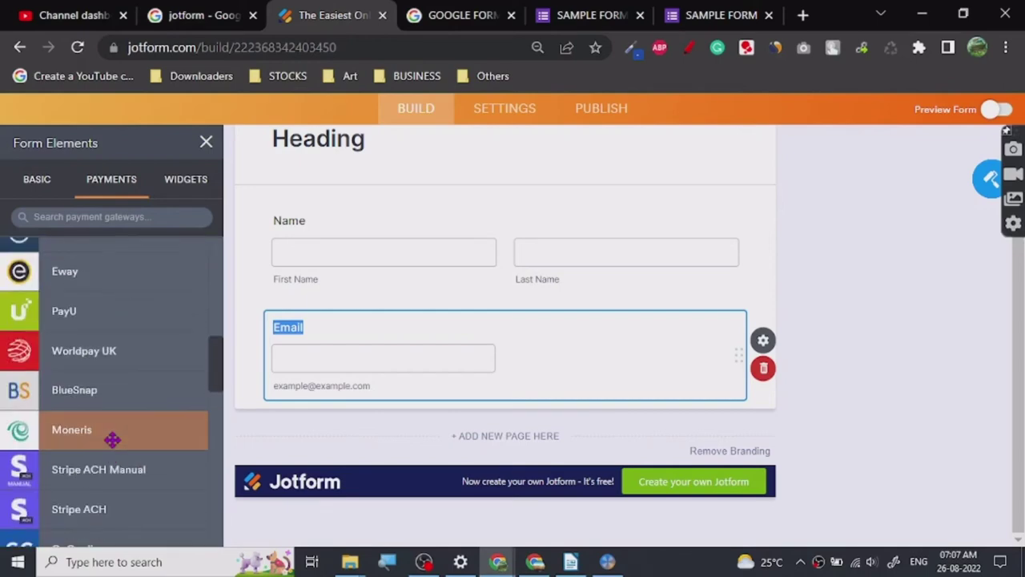
{"action": "scroll", "coordinate": [111, 436], "scroll_direction": "up", "scroll_amount": 3}
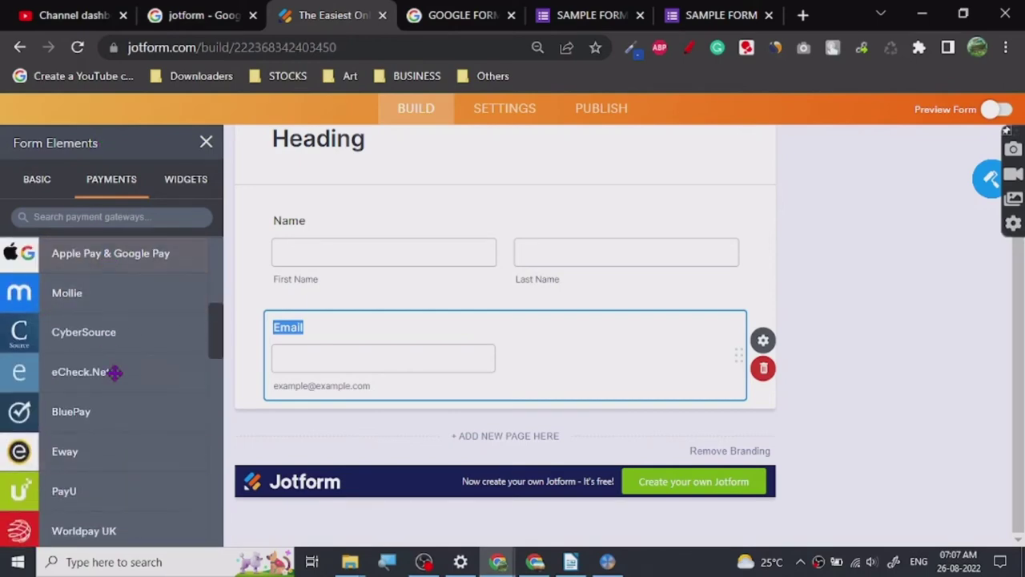
{"action": "scroll", "coordinate": [110, 368], "scroll_direction": "up", "scroll_amount": 5}
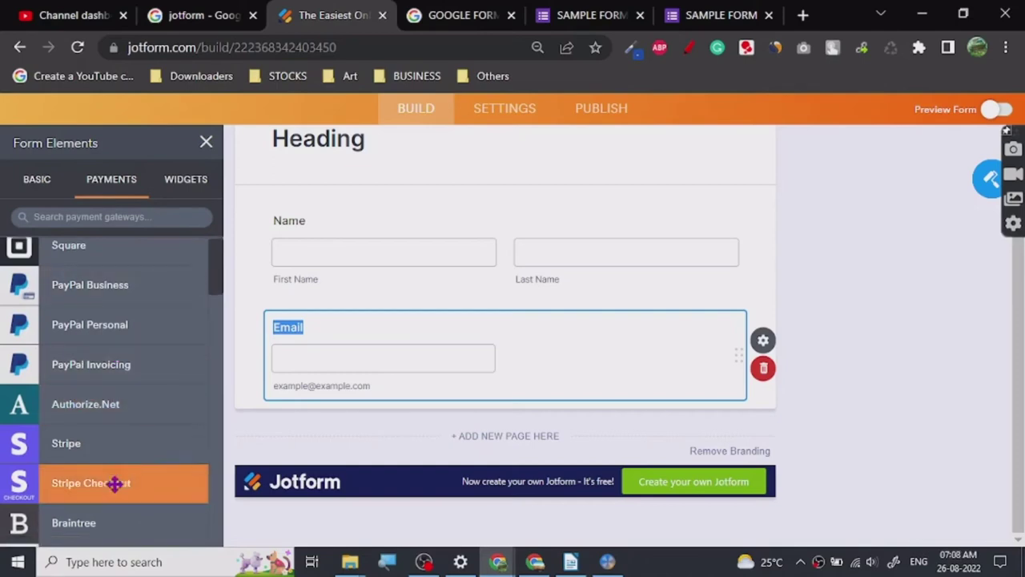
Add a PayPal Business payment element beneath the Email field and dismiss its integration settings
{"action": "scroll", "coordinate": [88, 465], "scroll_direction": "down", "scroll_amount": 3}
{"action": "scroll", "coordinate": [72, 343], "scroll_direction": "up", "scroll_amount": 1}
{"action": "scroll", "coordinate": [101, 442], "scroll_direction": "up", "scroll_amount": 4}
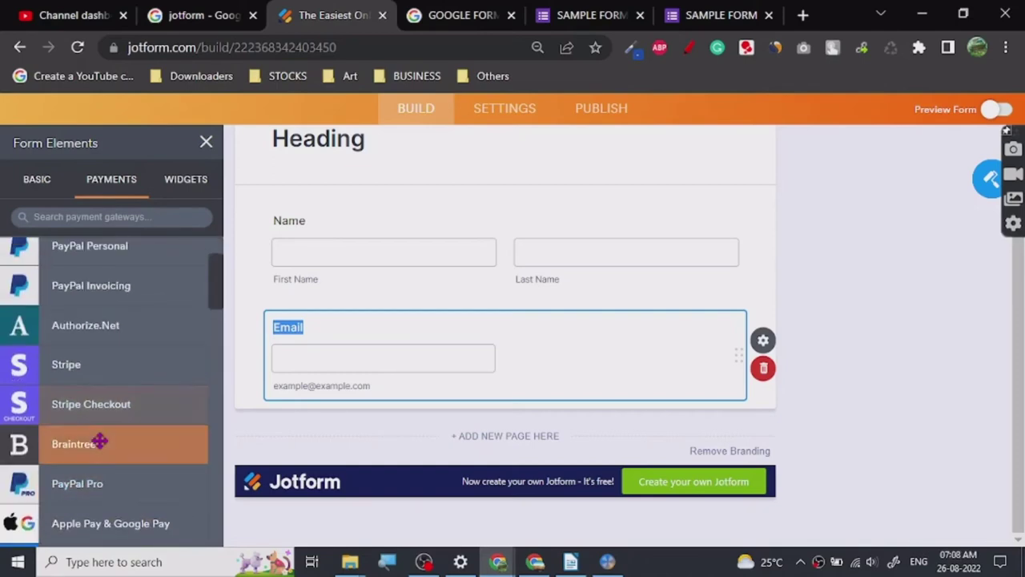
{"action": "left_click_drag", "start_coordinate": [103, 333], "coordinate": [427, 445]}
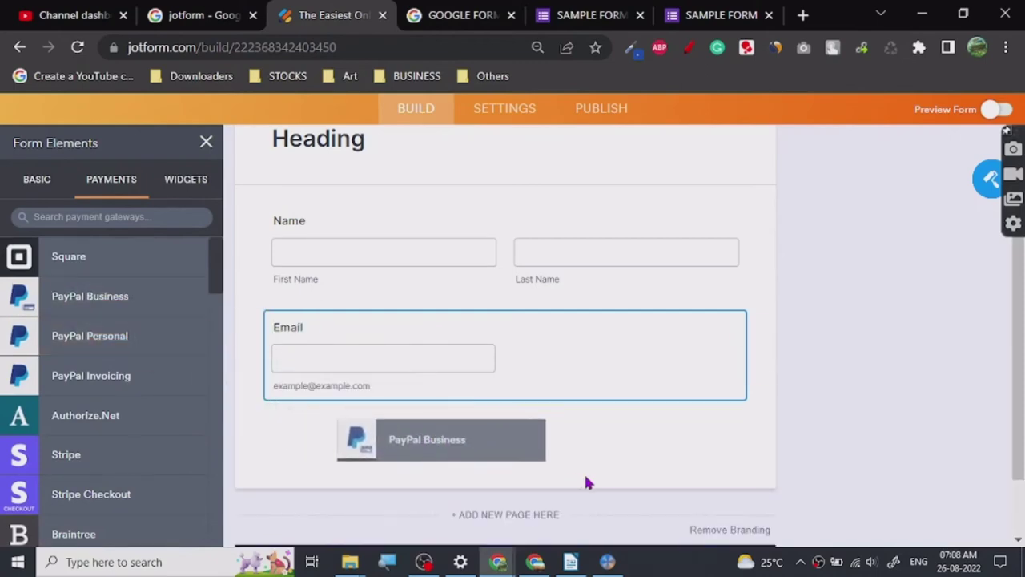
{"action": "left_click_drag", "start_coordinate": [586, 482], "coordinate": [586, 476]}
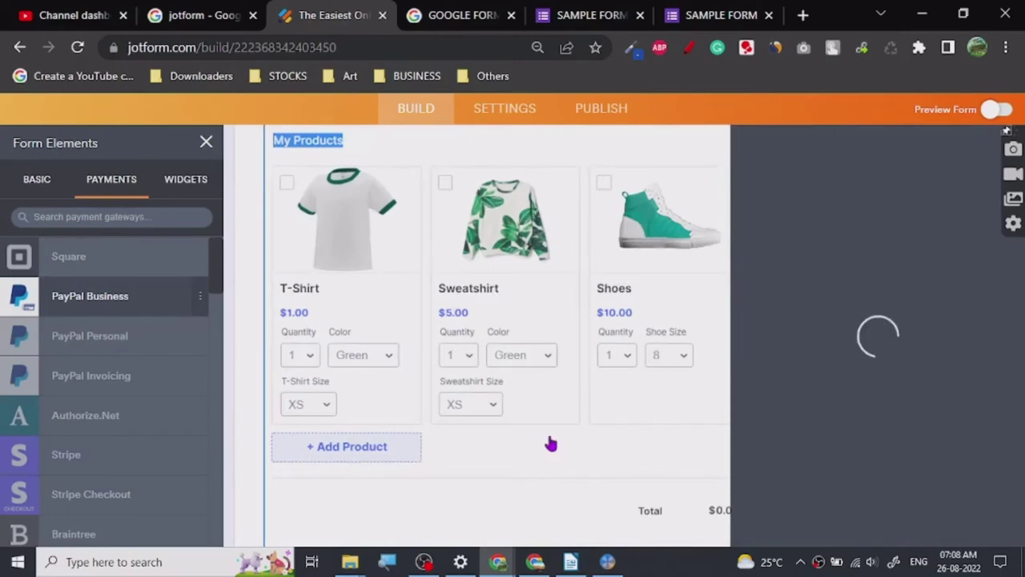
{"action": "scroll", "coordinate": [481, 411], "scroll_direction": "down", "scroll_amount": 3}
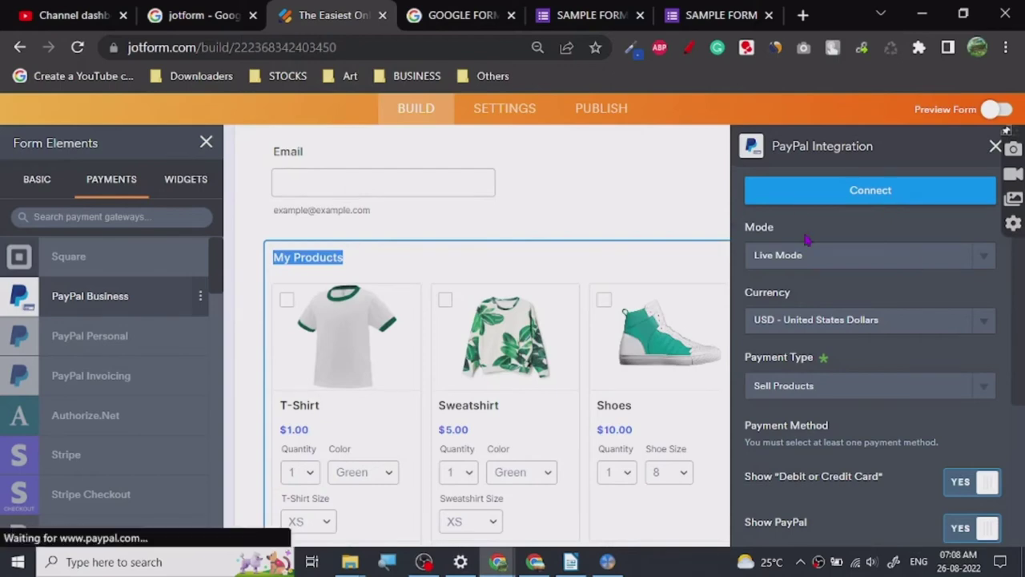
{"action": "left_click", "coordinate": [996, 147]}
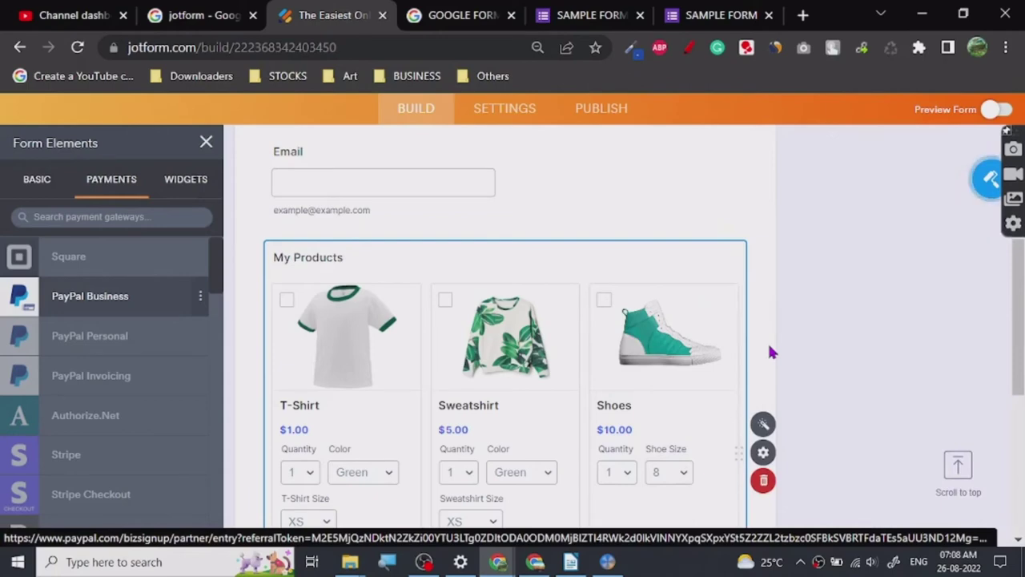
Review the question properties and the PayPal payment settings of the My Products element
{"action": "scroll", "coordinate": [705, 356], "scroll_direction": "down", "scroll_amount": 1}
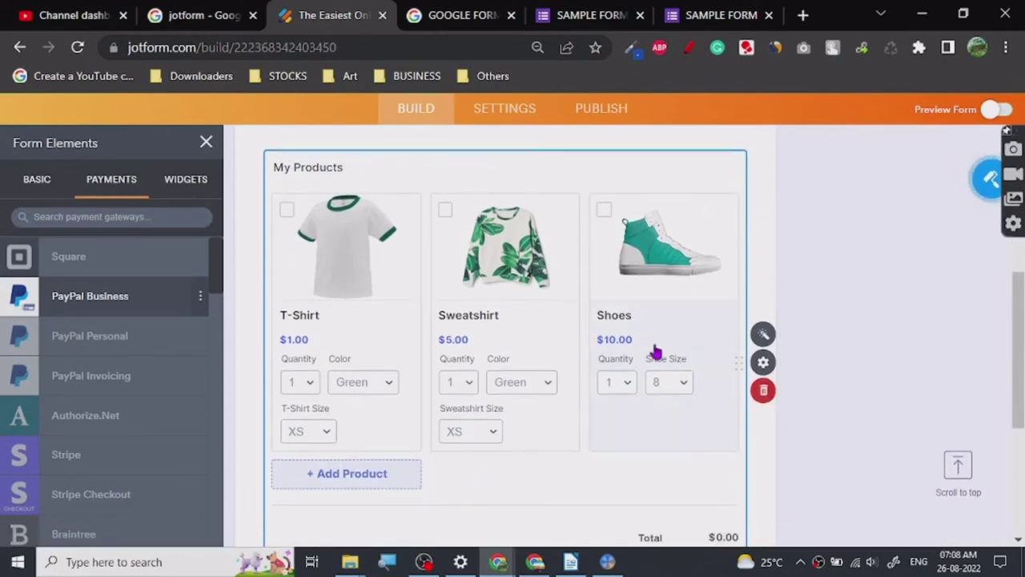
{"action": "left_click", "coordinate": [779, 363]}
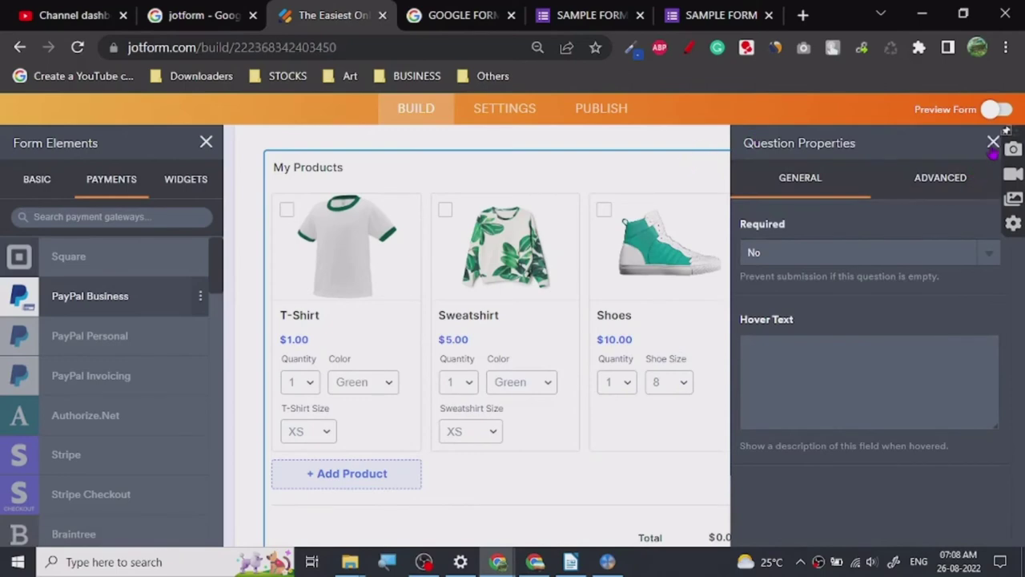
{"action": "left_click", "coordinate": [993, 143]}
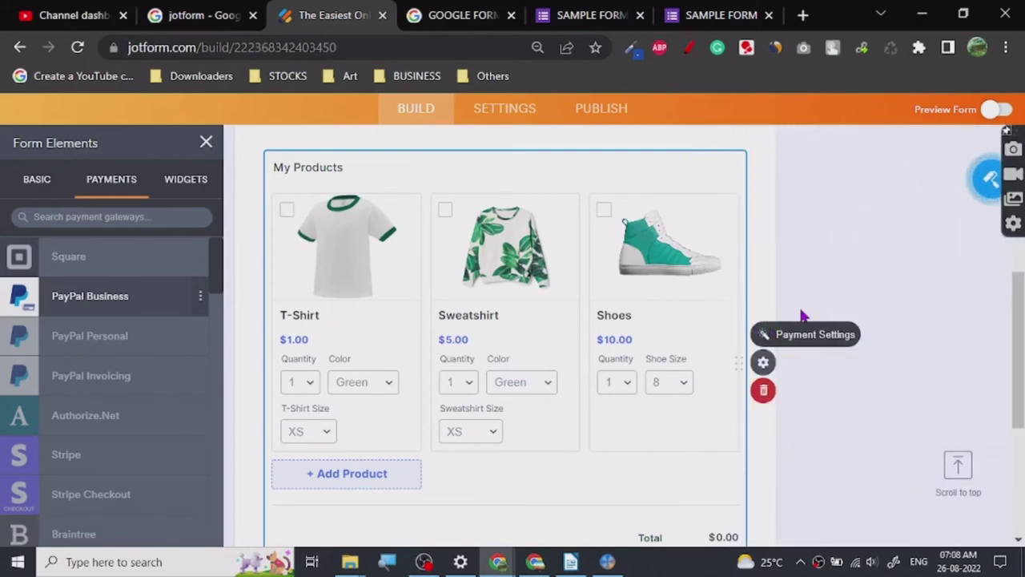
{"action": "left_click", "coordinate": [801, 330]}
{"action": "scroll", "coordinate": [845, 391], "scroll_direction": "down", "scroll_amount": 3}
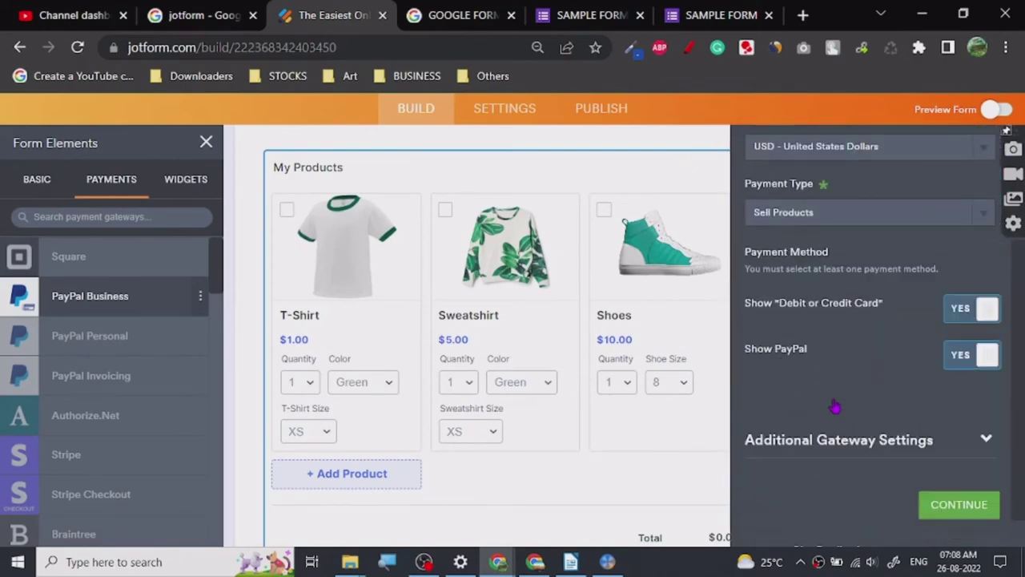
{"action": "scroll", "coordinate": [834, 407], "scroll_direction": "up", "scroll_amount": 3}
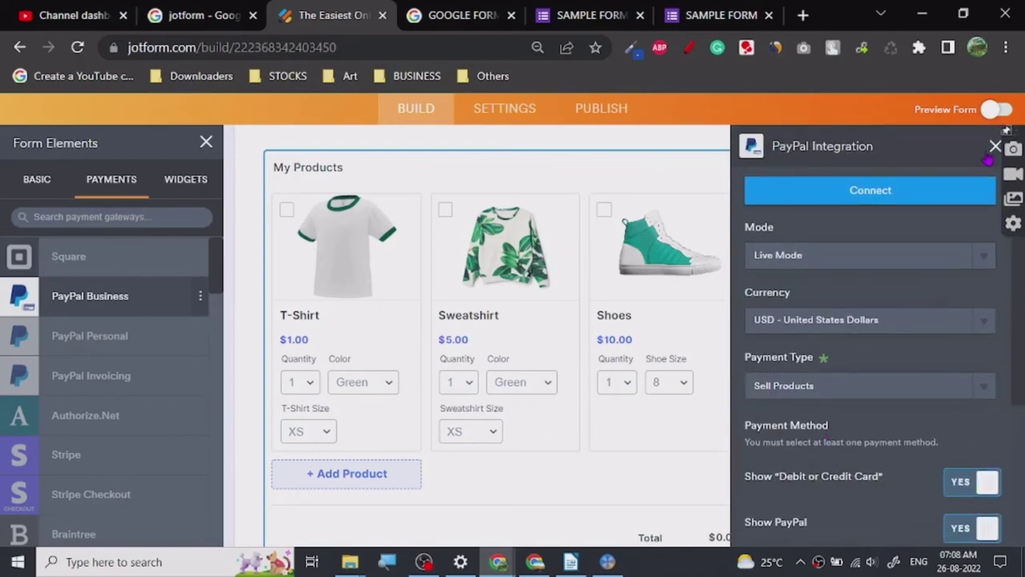
{"action": "left_click", "coordinate": [993, 148]}
{"action": "scroll", "coordinate": [408, 345], "scroll_direction": "up", "scroll_amount": 2}
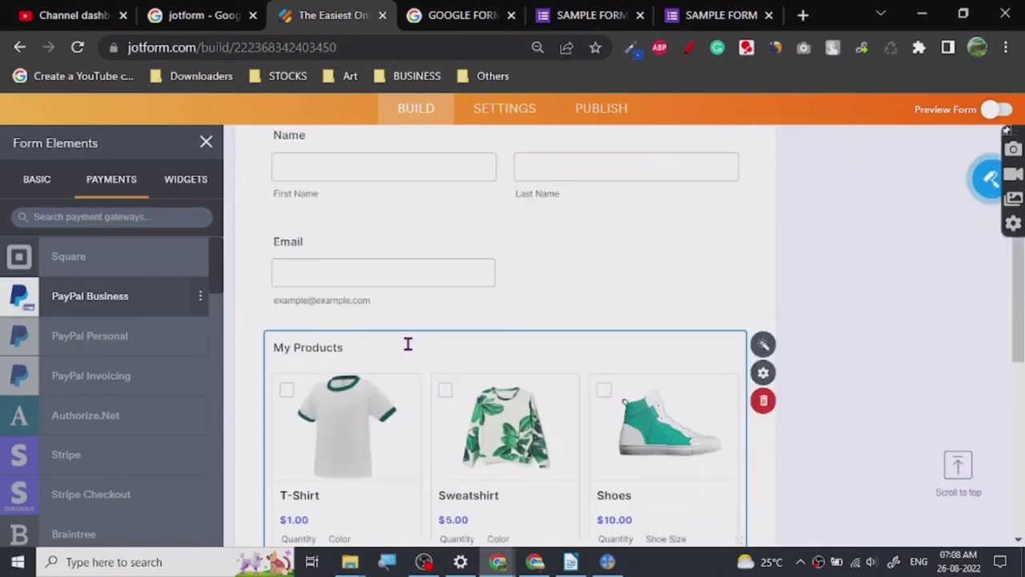
Look over the product list and payment methods, and delete the My Products element from the form
{"action": "scroll", "coordinate": [396, 409], "scroll_direction": "down", "scroll_amount": 5}
{"action": "scroll", "coordinate": [481, 336], "scroll_direction": "up", "scroll_amount": 3}
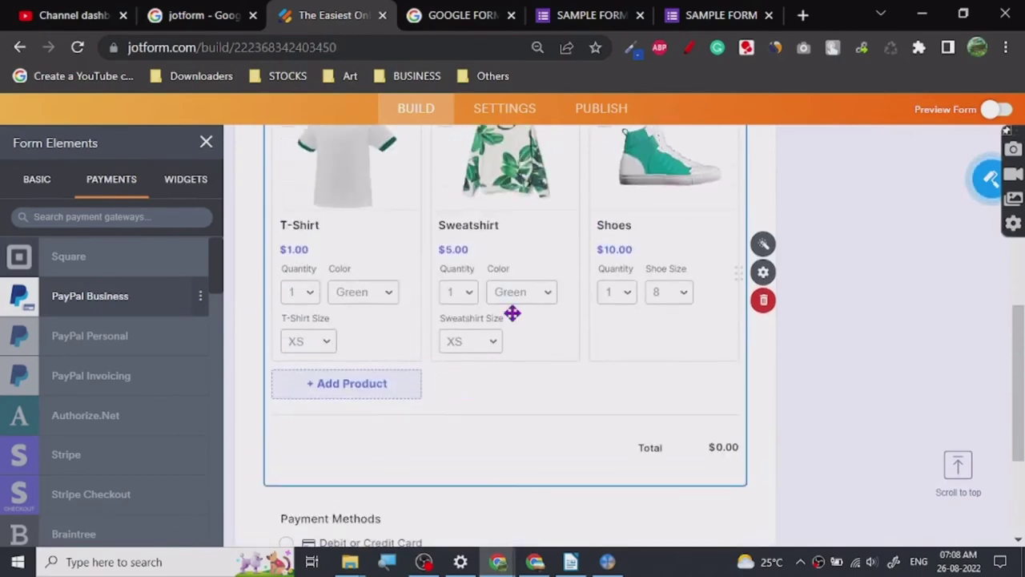
{"action": "scroll", "coordinate": [520, 368], "scroll_direction": "up", "scroll_amount": 3}
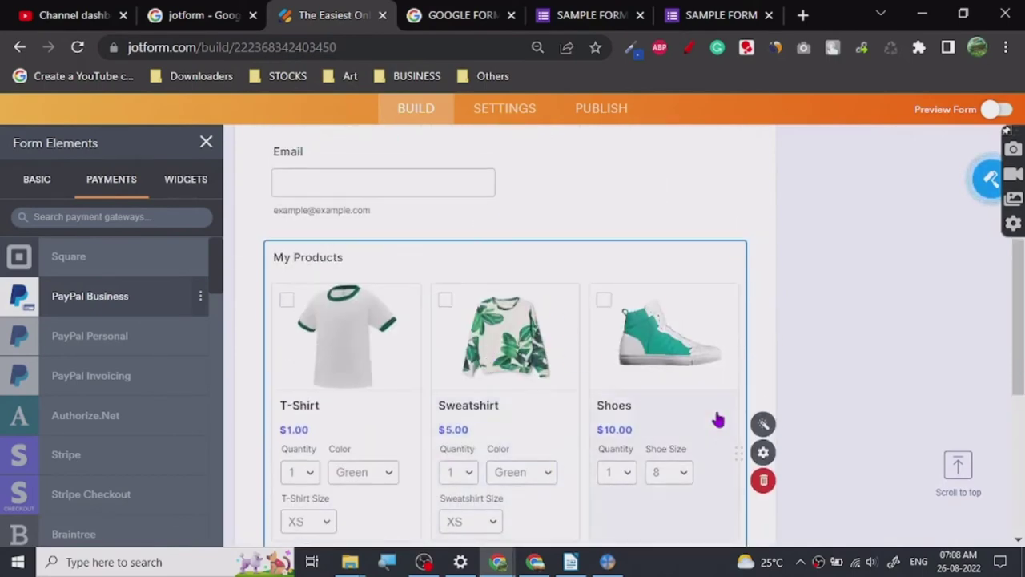
{"action": "triple_click", "coordinate": [360, 249]}
{"action": "left_click", "coordinate": [763, 481]}
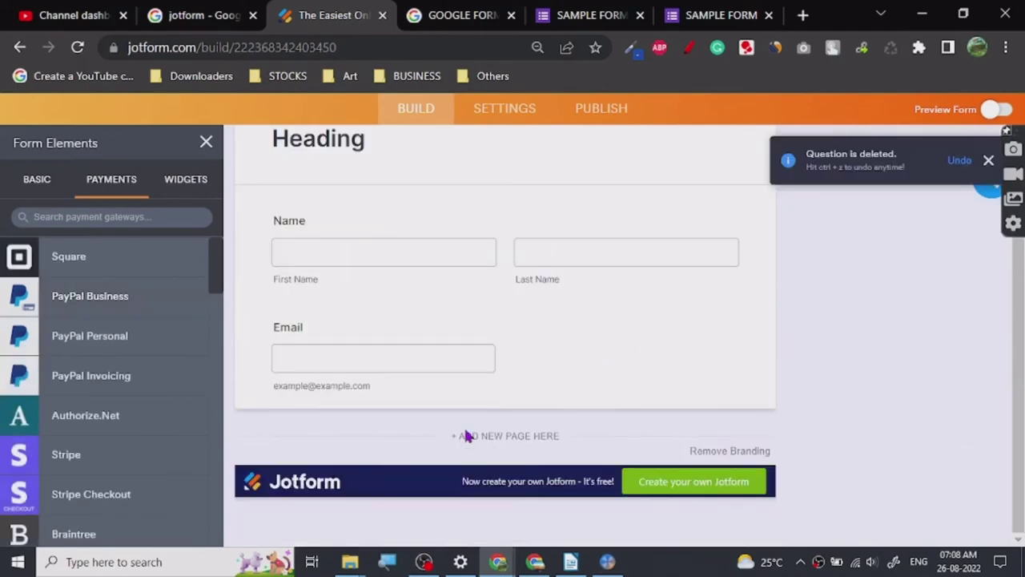
Add a Submit button from the basic elements beneath the Email field and check the form from top to end
{"action": "left_click", "coordinate": [41, 180]}
{"action": "scroll", "coordinate": [93, 371], "scroll_direction": "down", "scroll_amount": 10}
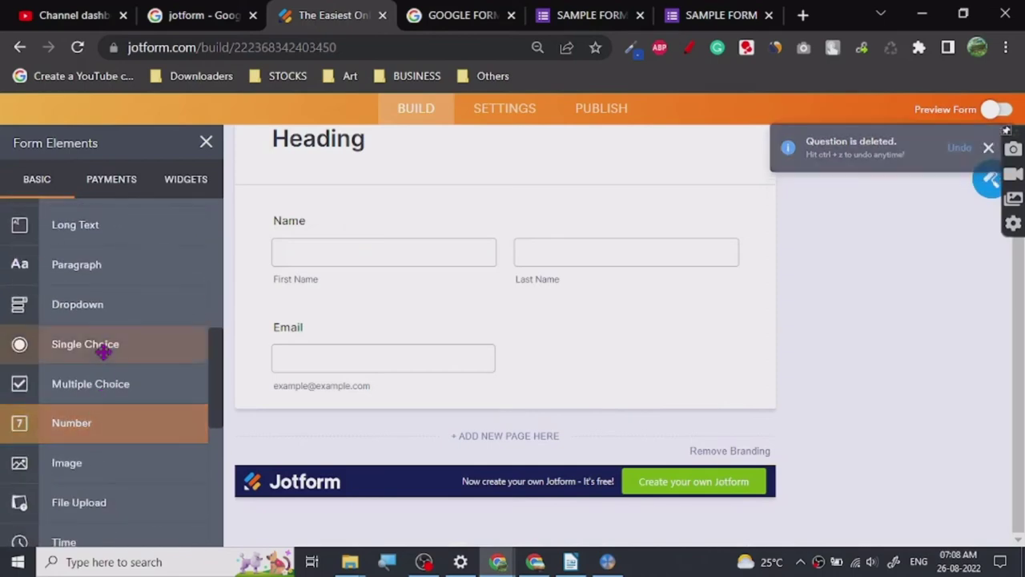
{"action": "left_click_drag", "start_coordinate": [101, 384], "coordinate": [616, 399]}
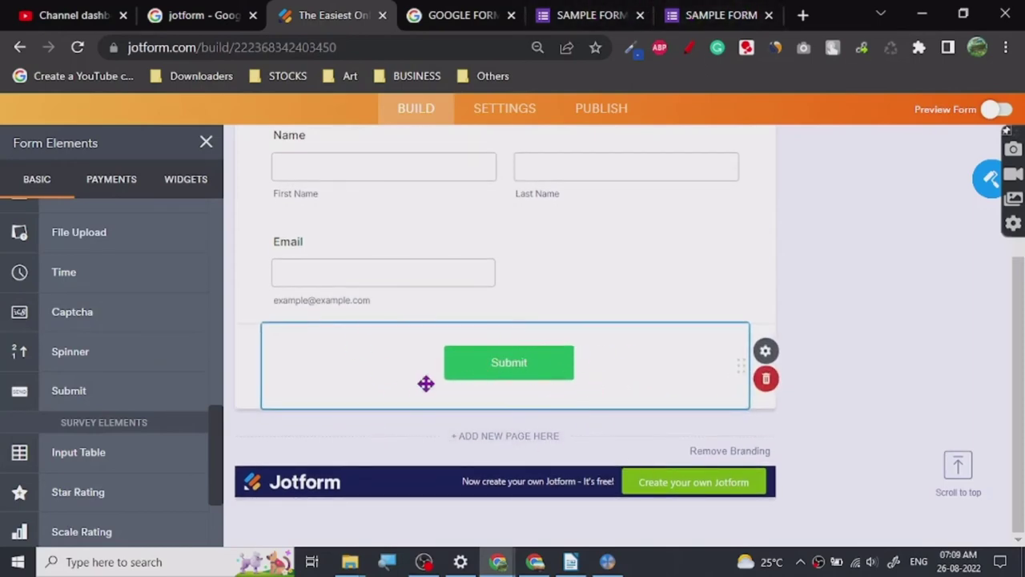
{"action": "scroll", "coordinate": [472, 384], "scroll_direction": "up", "scroll_amount": 5}
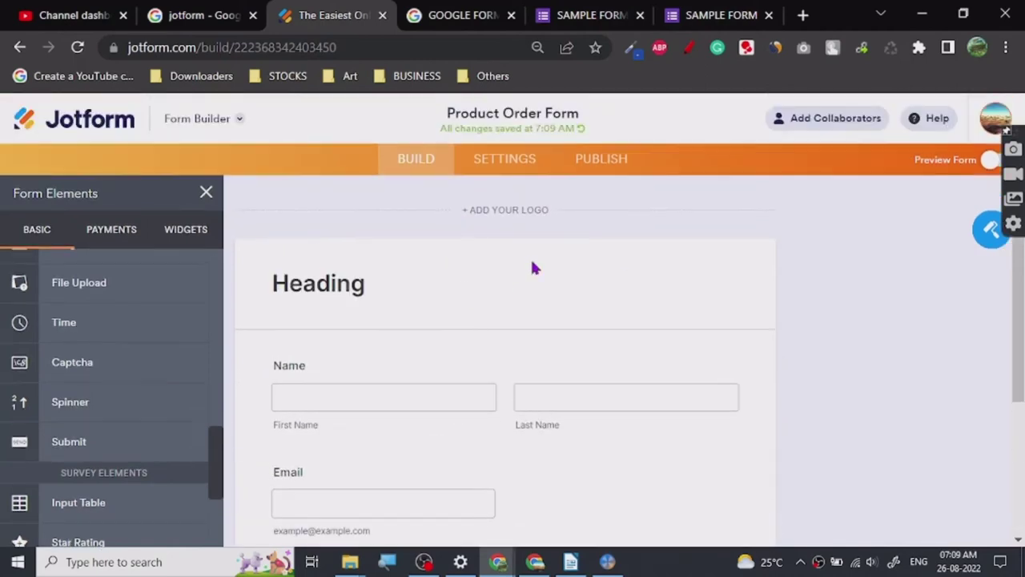
{"action": "scroll", "coordinate": [537, 330], "scroll_direction": "down", "scroll_amount": 4}
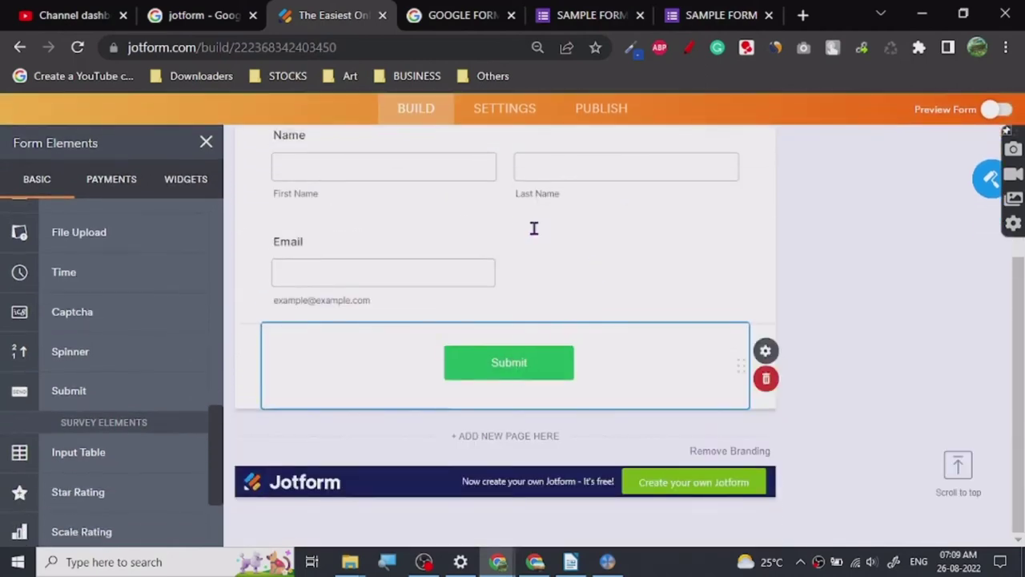
{"action": "scroll", "coordinate": [560, 273], "scroll_direction": "up", "scroll_amount": 5}
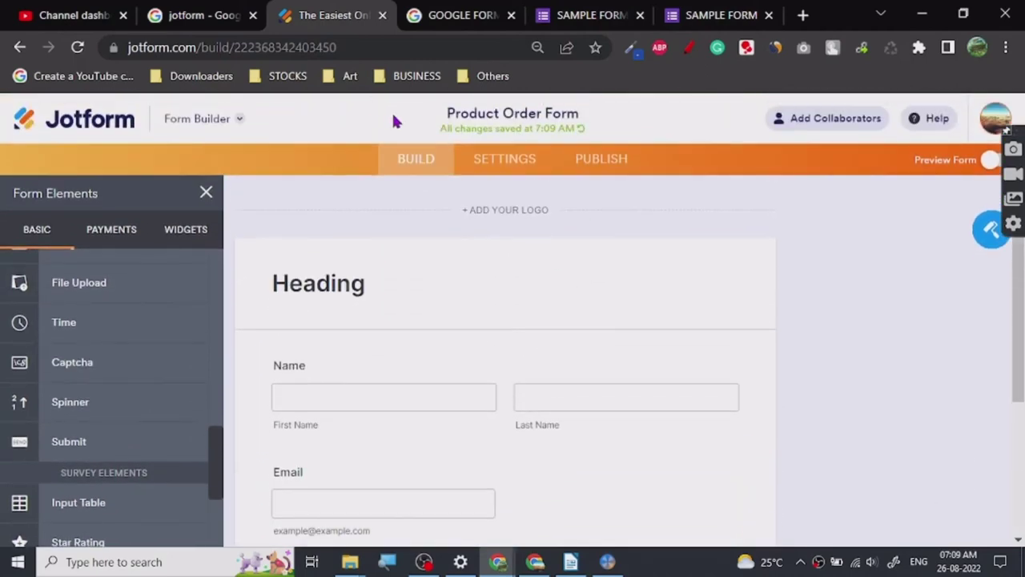
Try out a Captcha element between the Email field and the Submit button, and delete it again
{"action": "key", "text": "ctrl+a"}
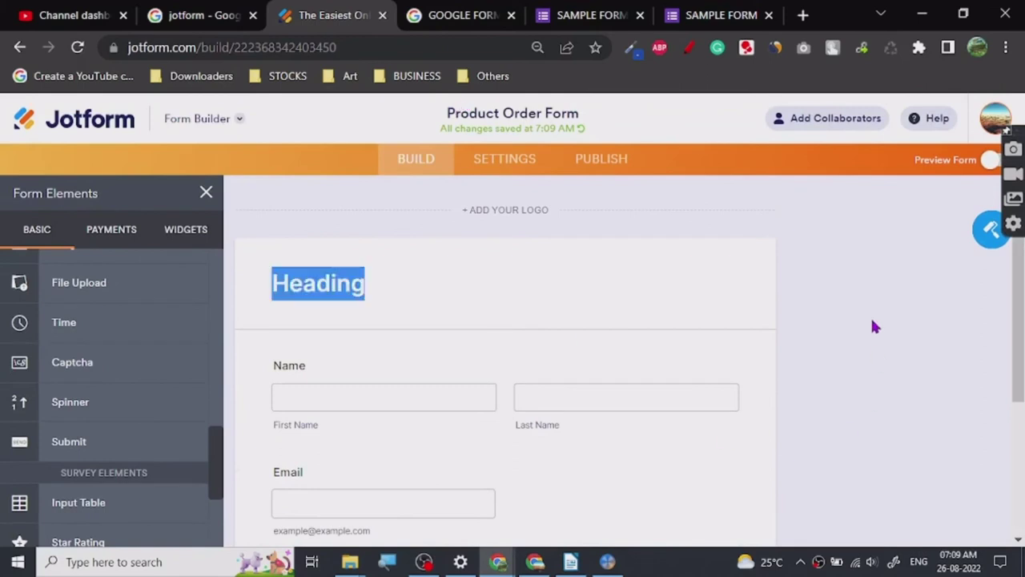
{"action": "left_click", "coordinate": [71, 373]}
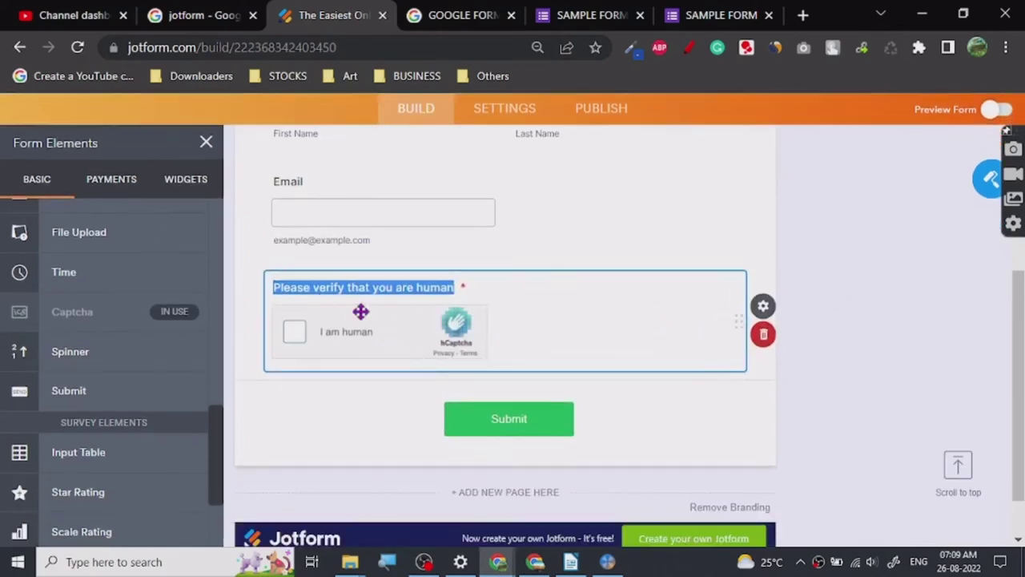
{"action": "left_click", "coordinate": [784, 336]}
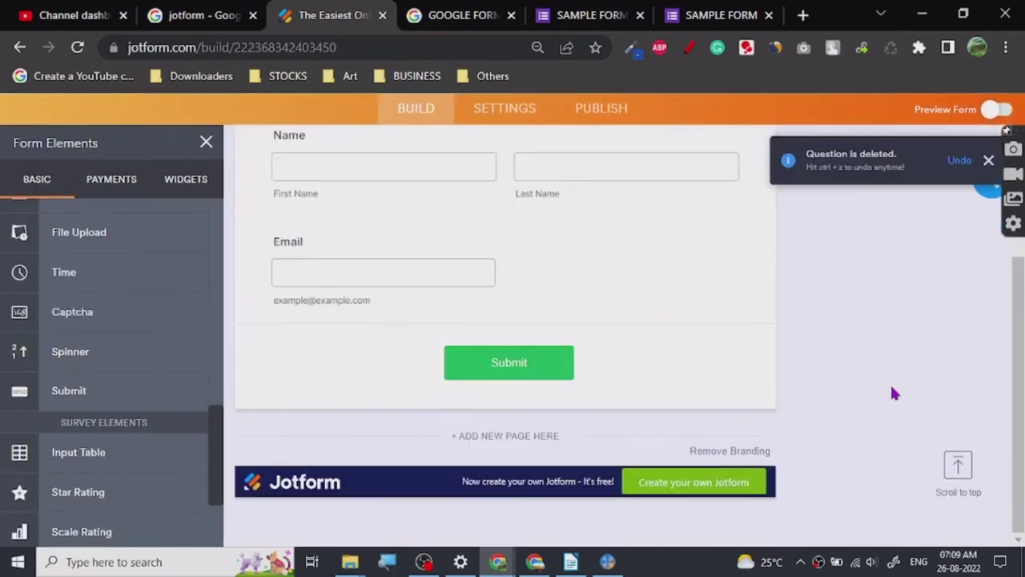
{"action": "scroll", "coordinate": [764, 361], "scroll_direction": "up", "scroll_amount": 5}
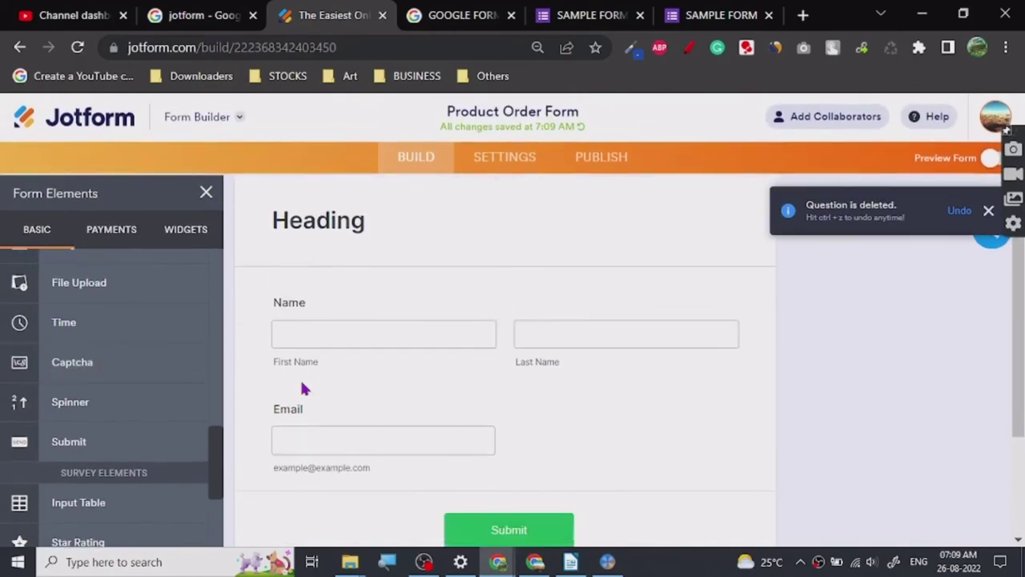
{"action": "scroll", "coordinate": [320, 408], "scroll_direction": "down", "scroll_amount": 3}
{"action": "scroll", "coordinate": [105, 393], "scroll_direction": "down", "scroll_amount": 3}
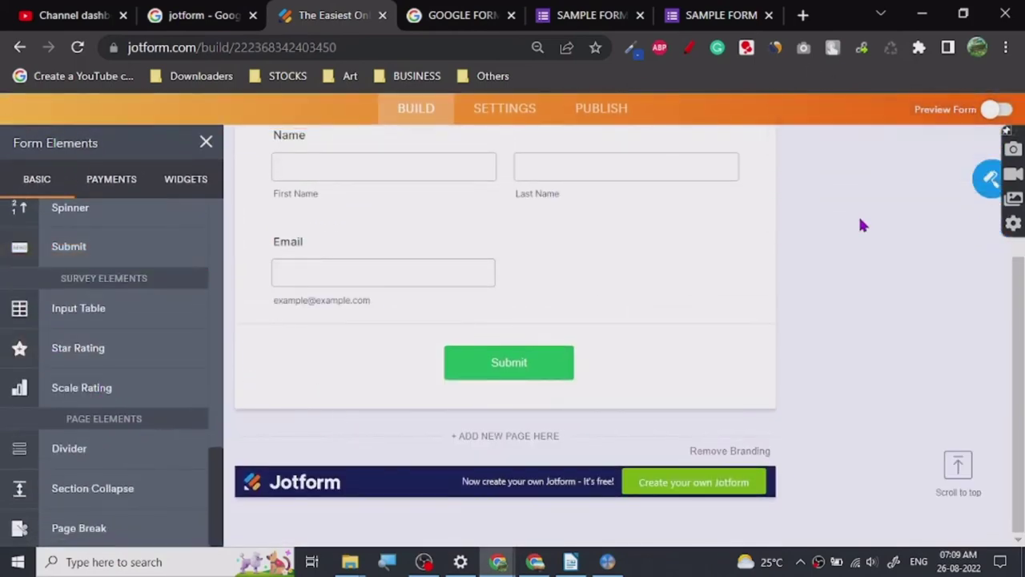
Open the account's plan upgrade page with the Jotform pricing
{"action": "scroll", "coordinate": [855, 217], "scroll_direction": "up", "scroll_amount": 5}
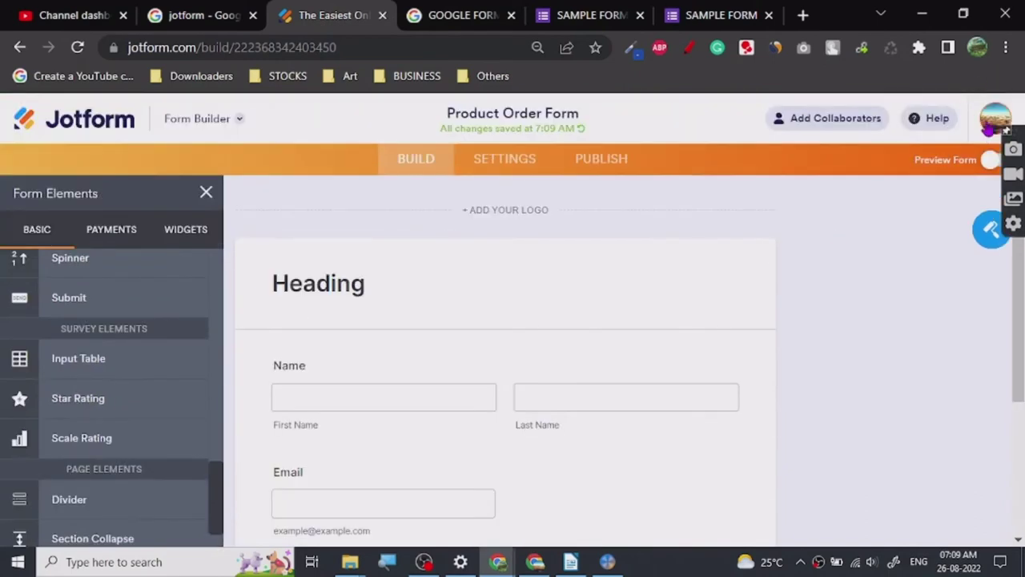
{"action": "left_click", "coordinate": [1002, 124]}
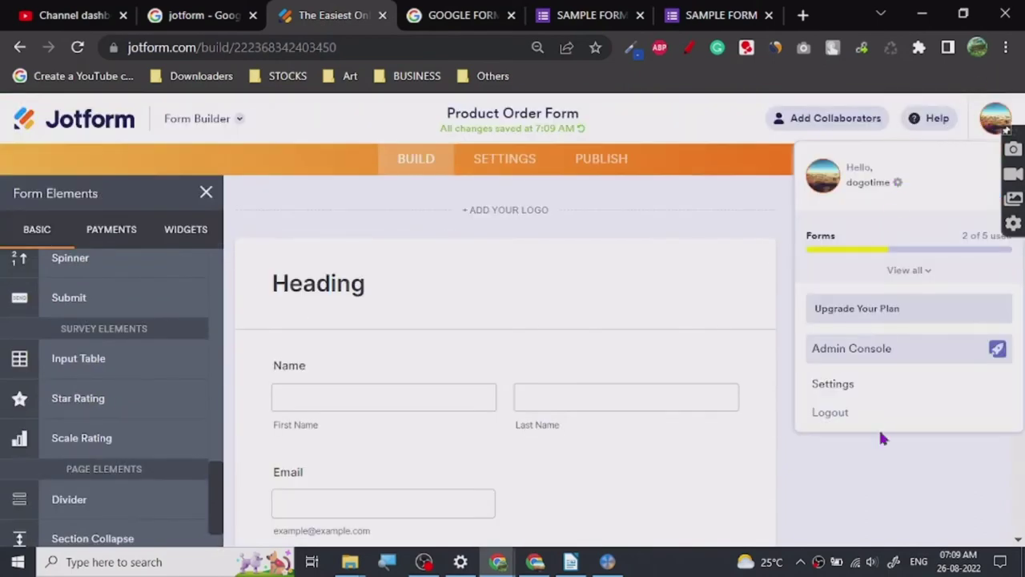
{"action": "left_click", "coordinate": [866, 309]}
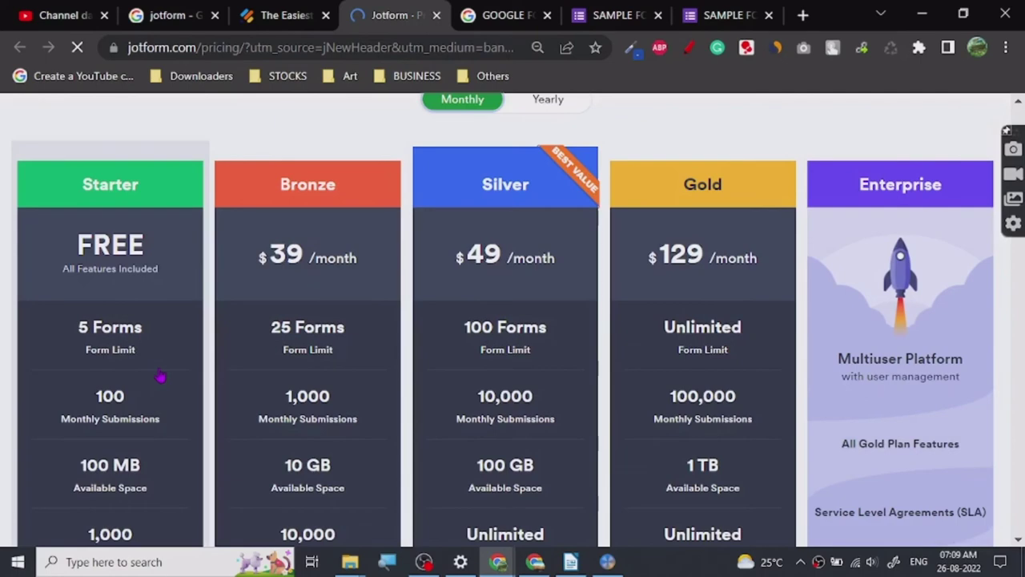
Compare the Starter and Bronze plans with the higher tiers by price, form limit, submissions, storage, form views and payment submissions
{"action": "scroll", "coordinate": [54, 389], "scroll_direction": "down", "scroll_amount": 3}
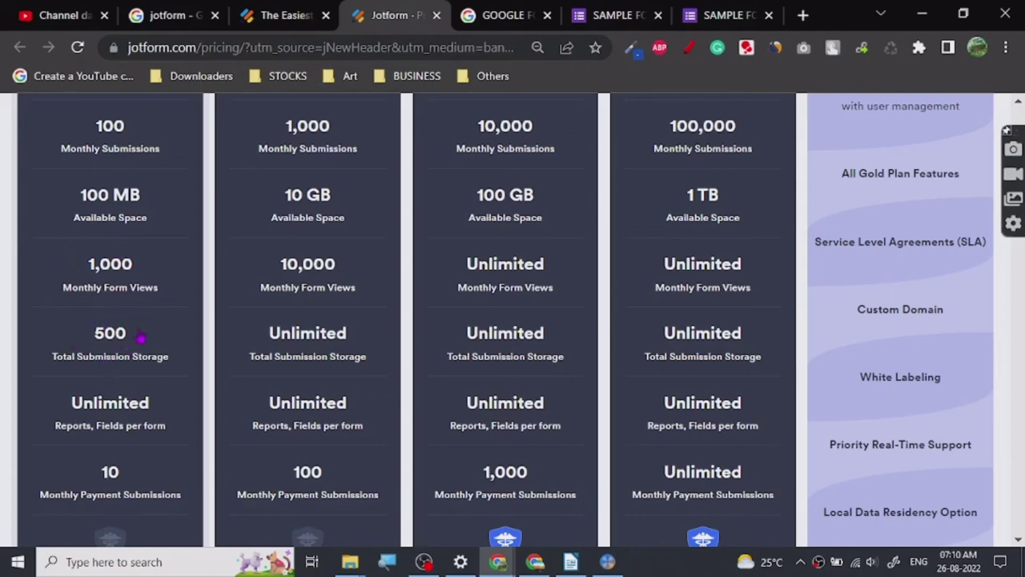
{"action": "scroll", "coordinate": [122, 338], "scroll_direction": "down", "scroll_amount": 2}
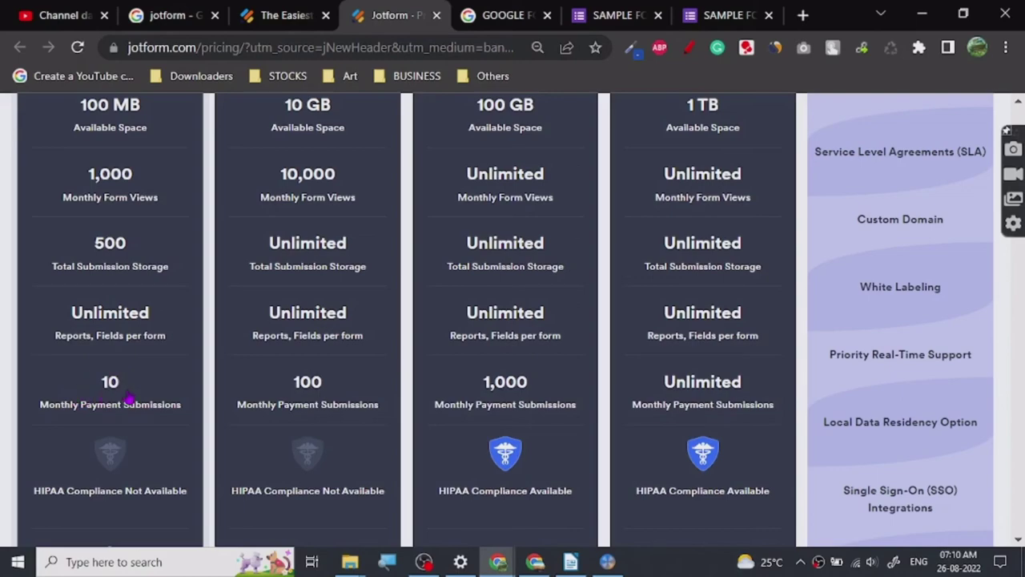
{"action": "scroll", "coordinate": [130, 393], "scroll_direction": "up", "scroll_amount": 8}
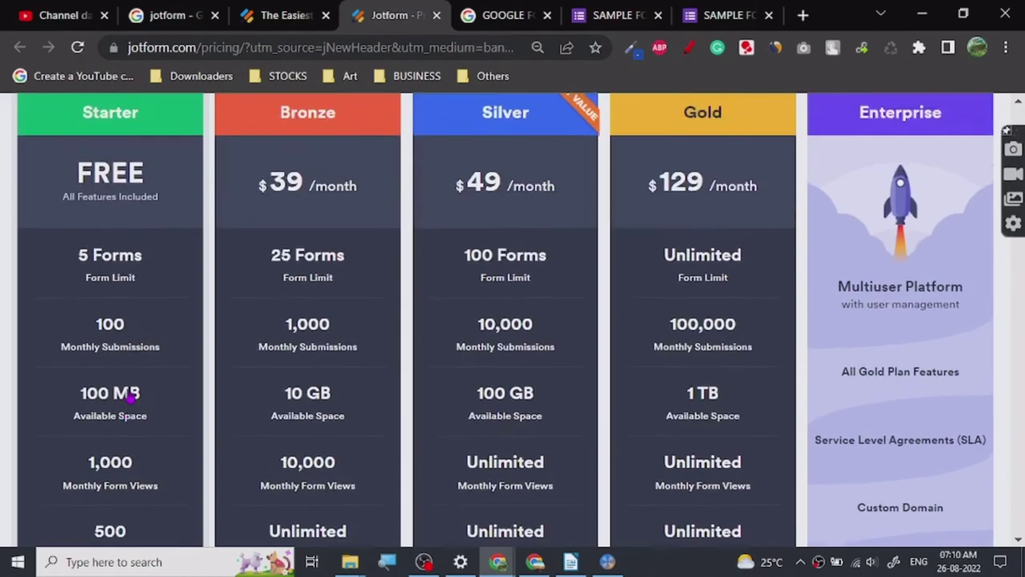
{"action": "scroll", "coordinate": [130, 393], "scroll_direction": "down", "scroll_amount": 9}
{"action": "scroll", "coordinate": [100, 356], "scroll_direction": "up", "scroll_amount": 8}
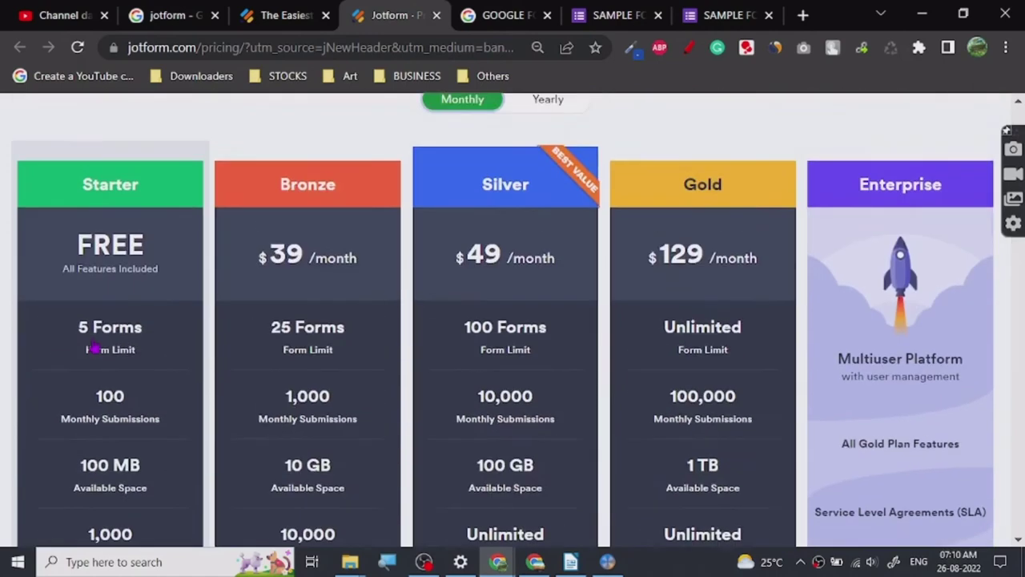
{"action": "scroll", "coordinate": [61, 331], "scroll_direction": "down", "scroll_amount": 3}
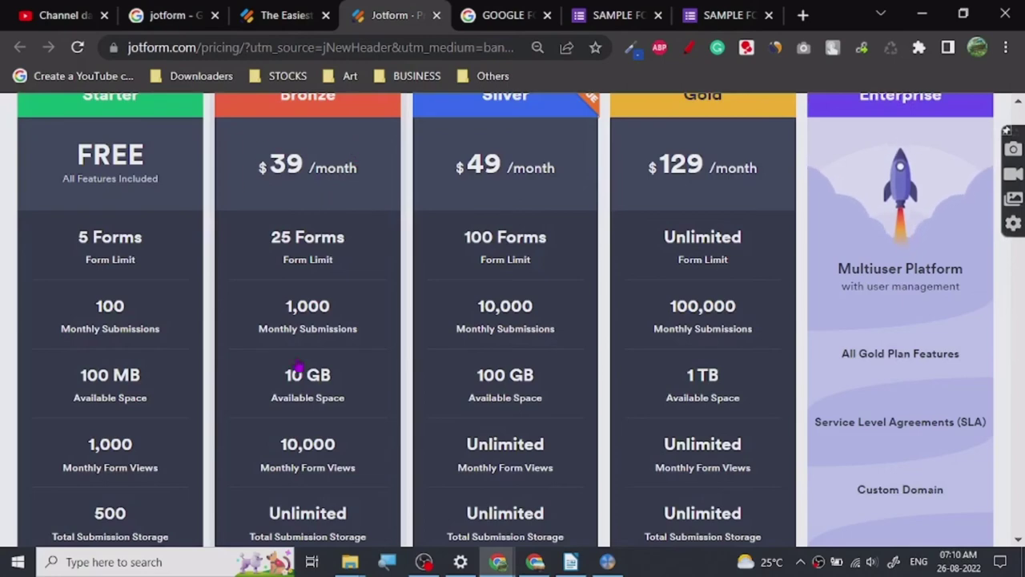
{"action": "scroll", "coordinate": [297, 373], "scroll_direction": "down", "scroll_amount": 3}
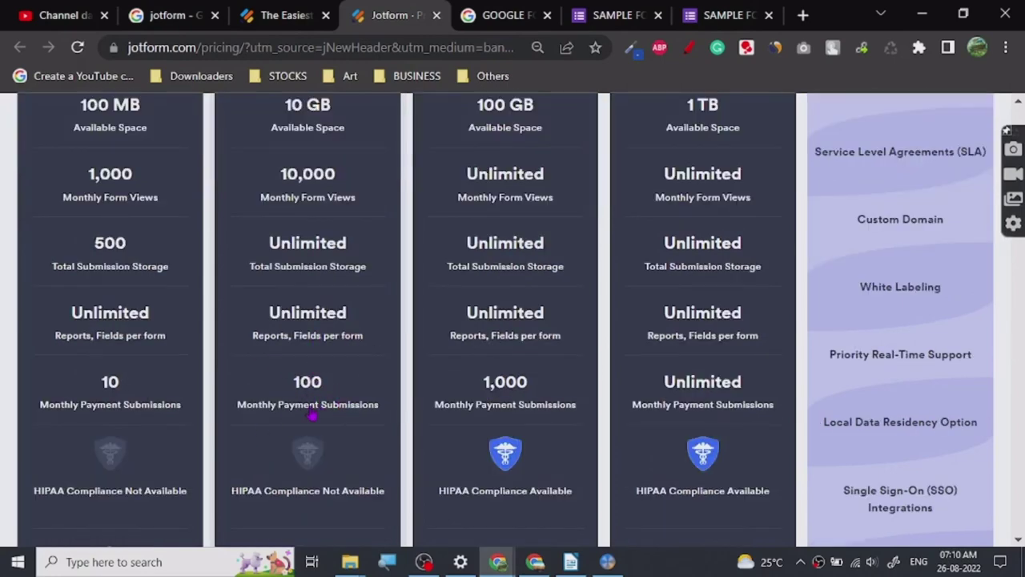
{"action": "scroll", "coordinate": [312, 413], "scroll_direction": "up", "scroll_amount": 3}
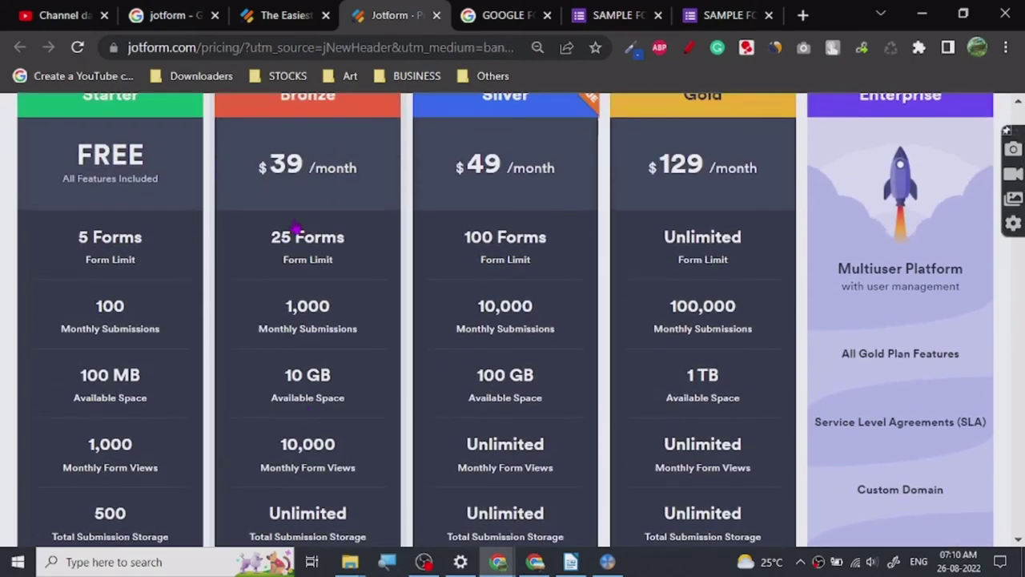